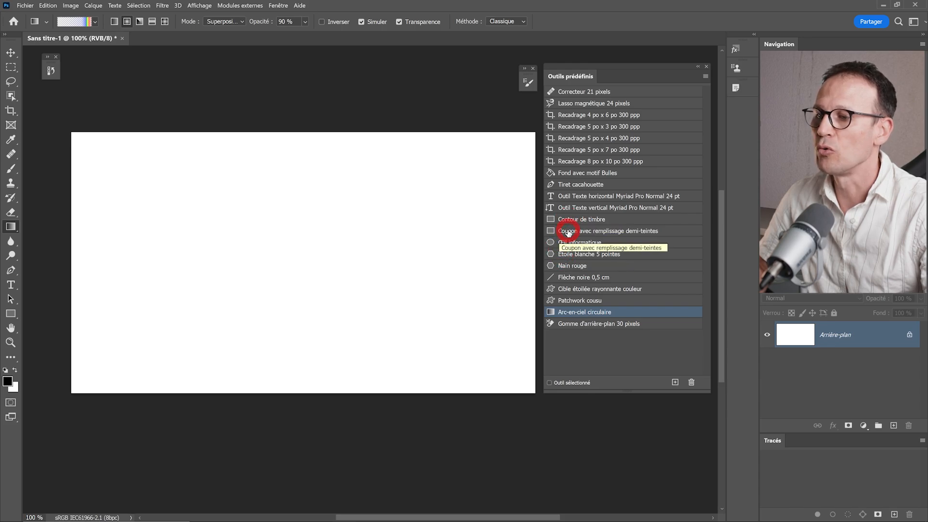
- Draw a rounded rectangle about 709 × 643 px with the Coupon avec remplissage demi-teintes preset and delete its layer
left_click(568, 233)
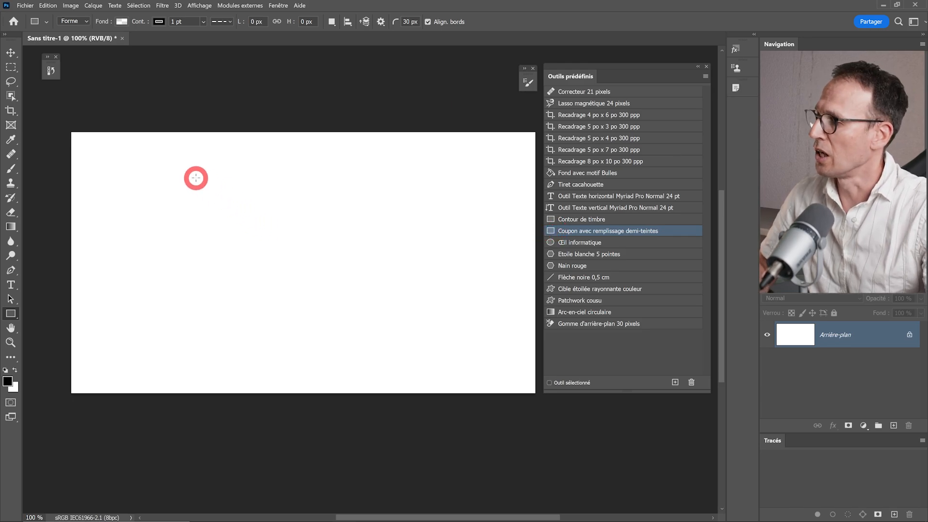
left_click_drag(196, 178, 367, 332)
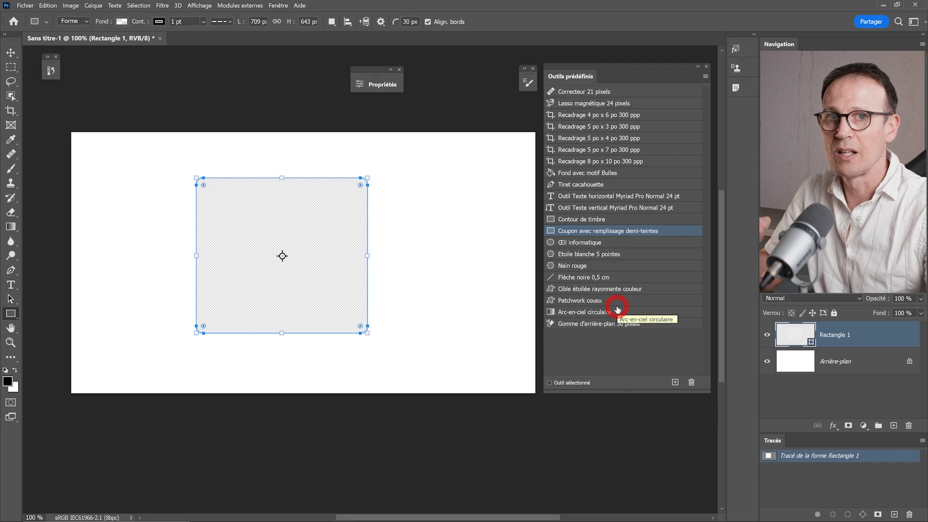
key("v")
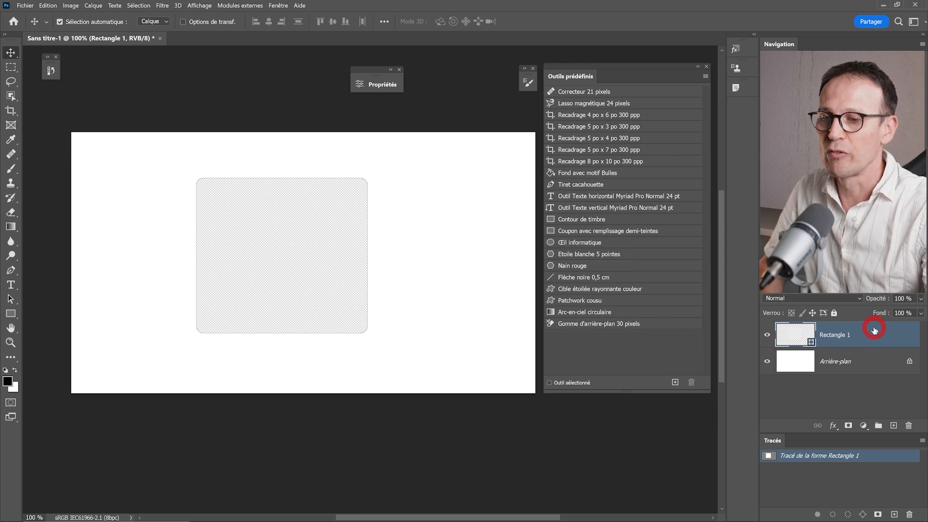
left_click_drag(873, 330, 908, 425)
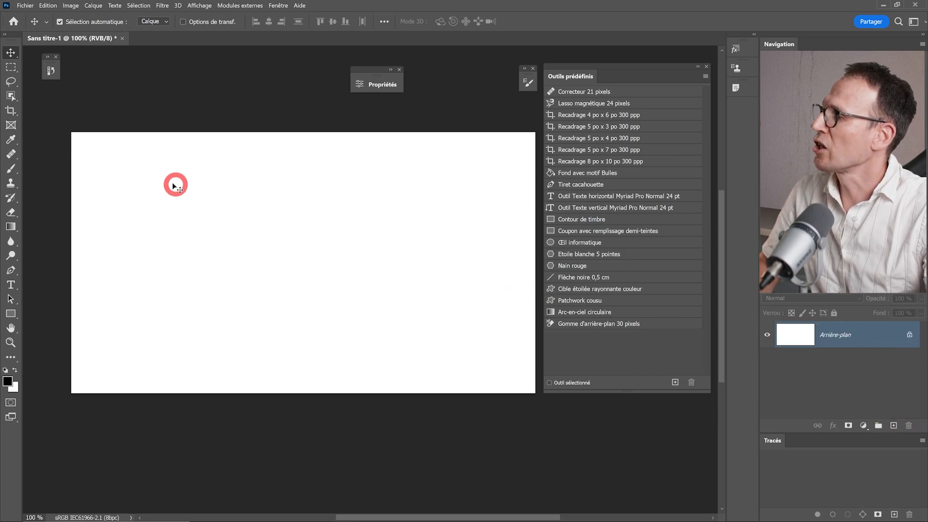
- Choose the Arrondi net brush for the Brush tool, paint a test stroke on the canvas and undo it
left_click(10, 168)
left_click(68, 20)
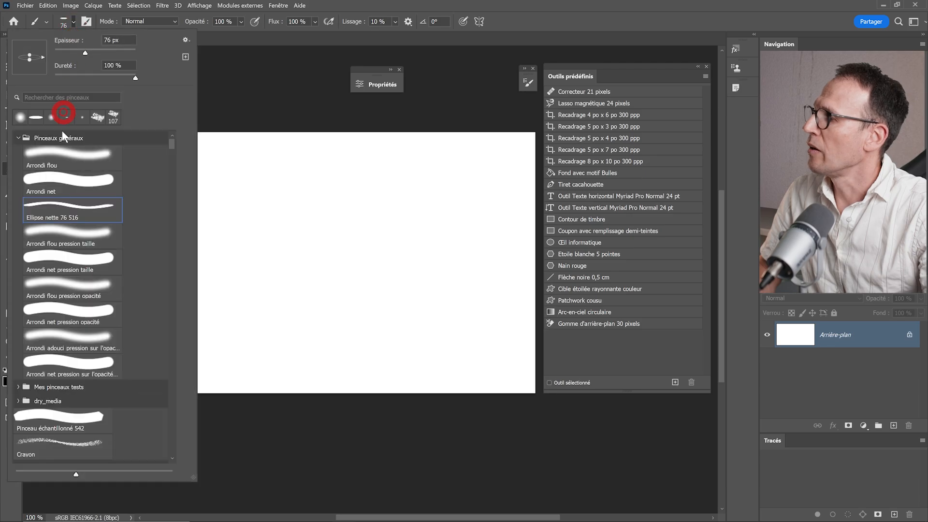
left_click(58, 183)
mouse_move(331, 179)
left_mouse_down()
mouse_move(301, 227)
mouse_move(271, 312)
left_mouse_up()
key("ctrl+z")
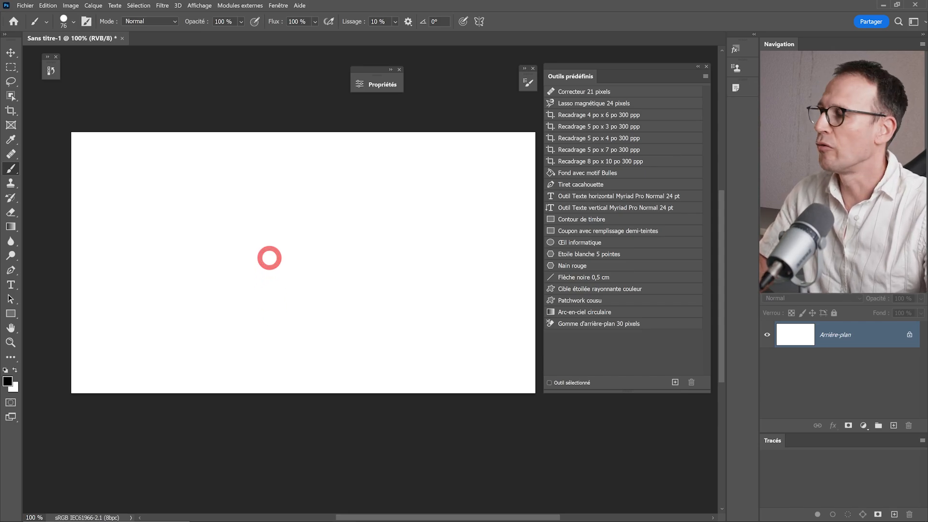
- Flatten the brush tip to 11 % roundness and save it as a new brush preset named Ellipse pincée
left_click(86, 23)
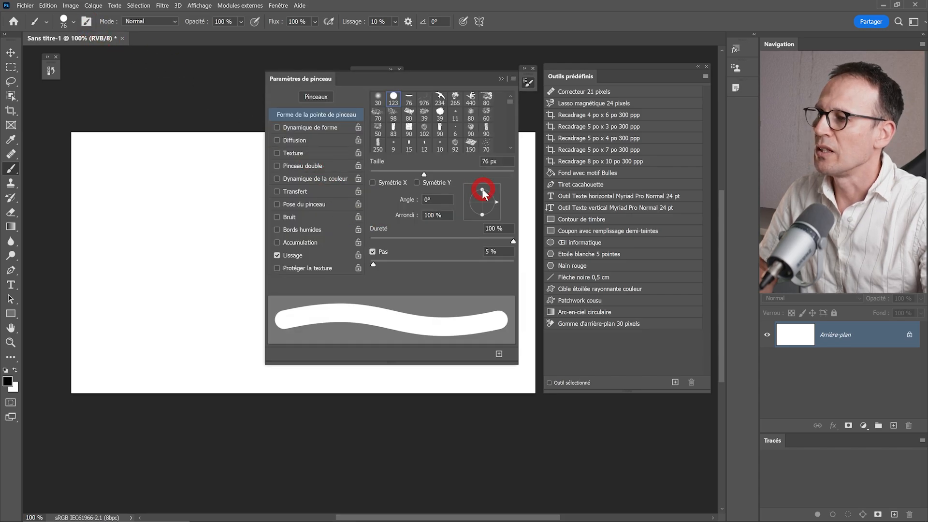
left_click_drag(481, 189, 483, 202)
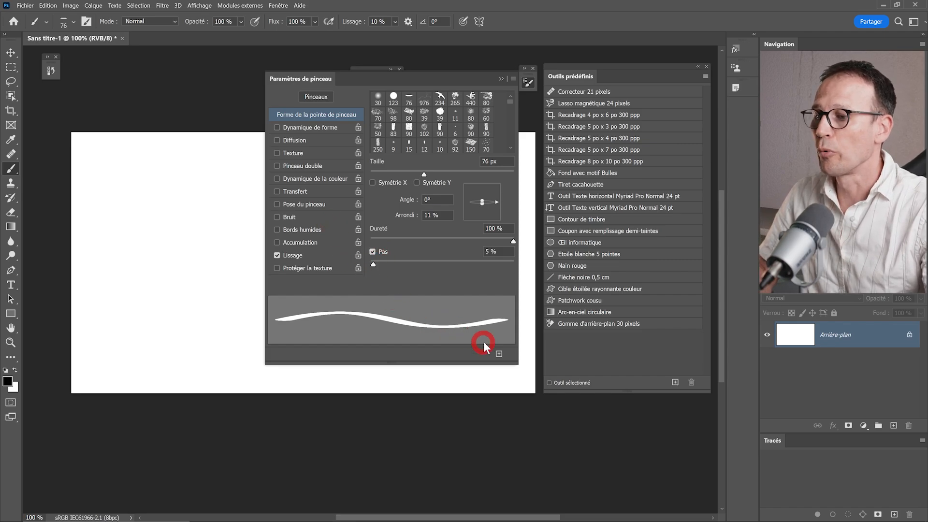
left_click(499, 353)
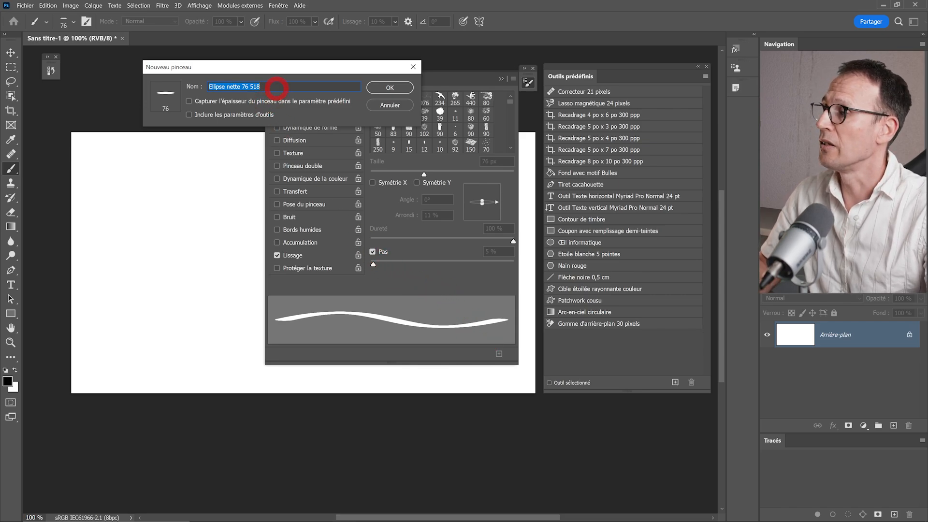
left_click_drag(227, 86, 275, 97)
type("pi")
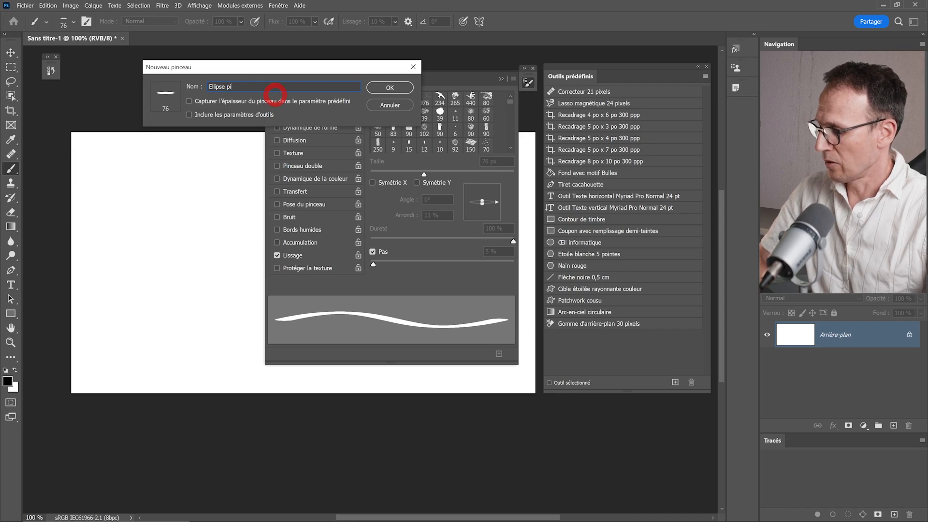
type("ncée")
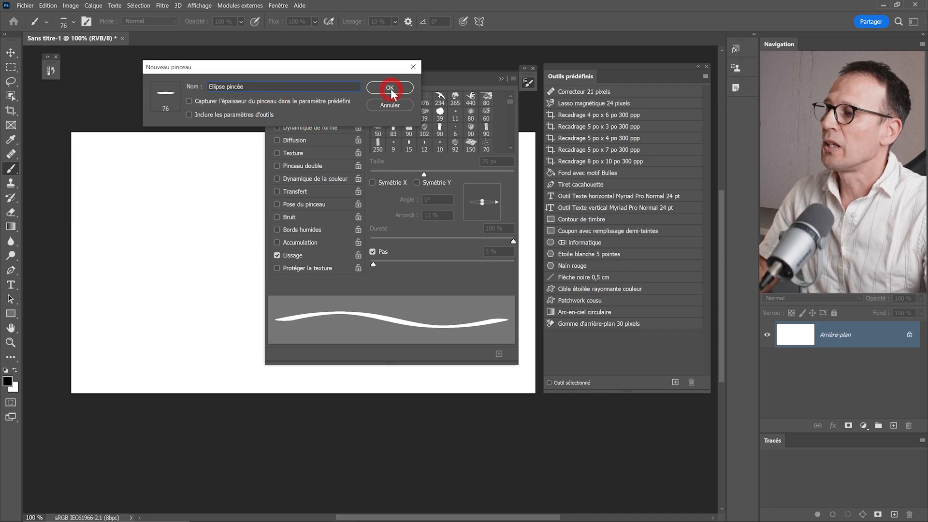
left_click(390, 88)
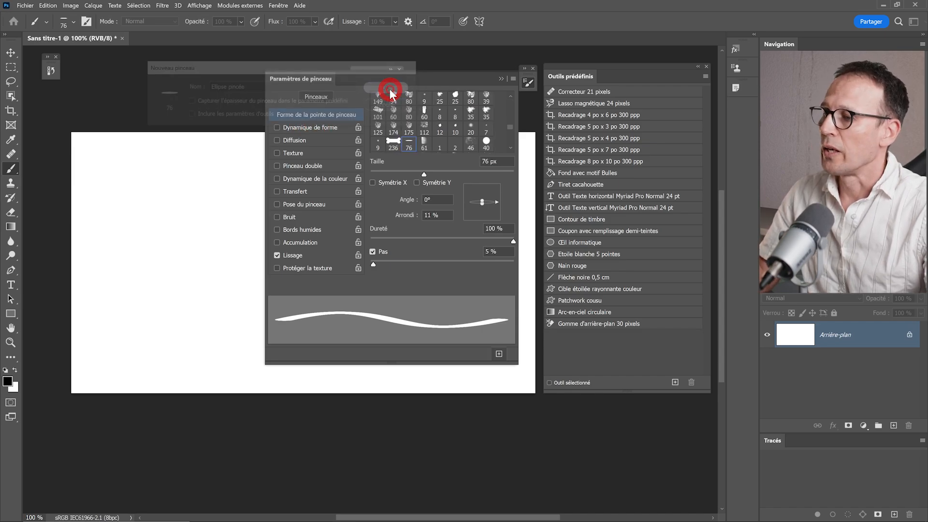
left_click(501, 79)
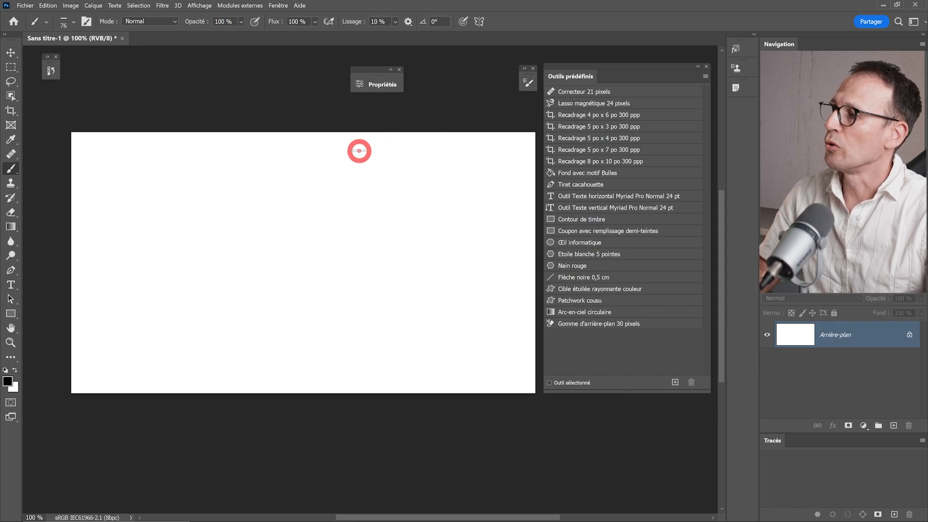
- Choose the KYLE Ultimate Pencil Hard brush and paint two crossing freehand strokes on the canvas
left_click(74, 22)
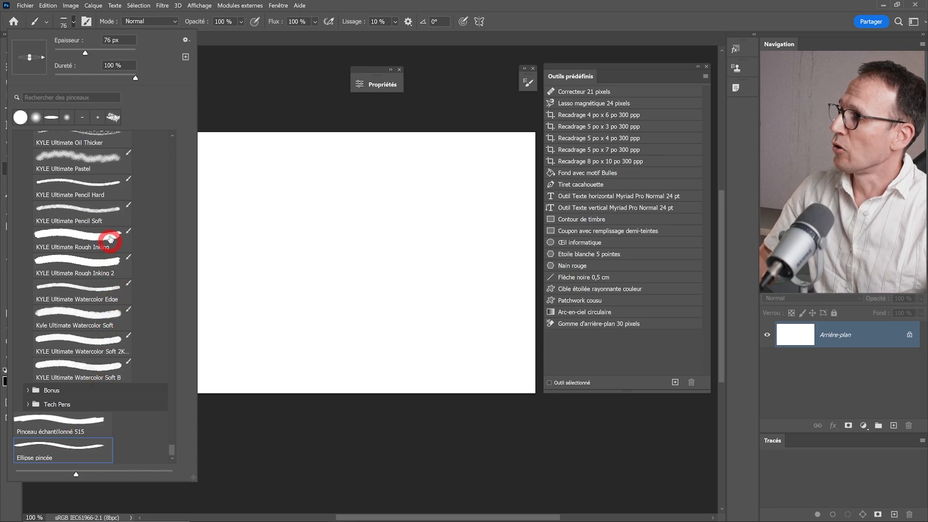
left_click(106, 187)
mouse_move(343, 213)
left_mouse_down()
mouse_move(307, 243)
mouse_move(267, 322)
mouse_move(248, 316)
left_mouse_up()
mouse_move(333, 259)
left_mouse_down()
mouse_move(278, 246)
mouse_move(219, 205)
left_mouse_up()
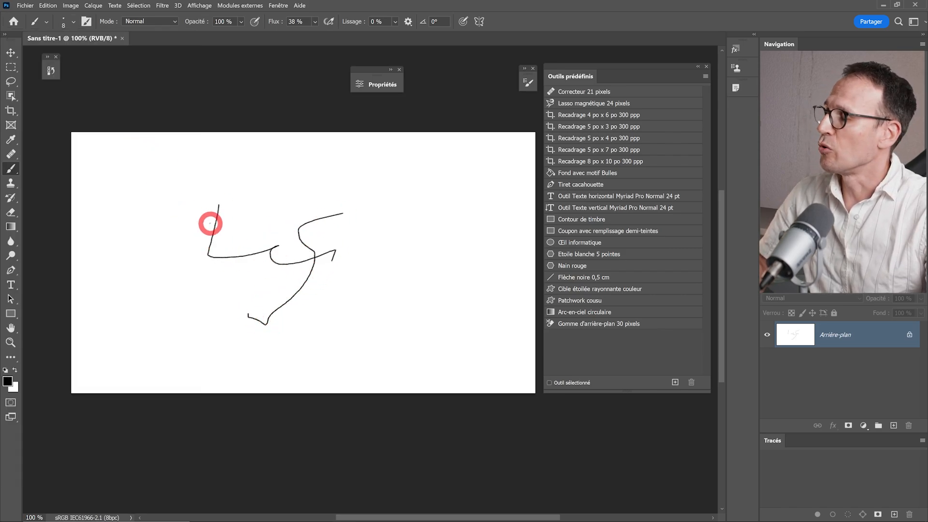
- Switch to the Ellipse pincée brush, paint a long curved stroke beside the pencil lines and check the recently used brushes
left_click(73, 21)
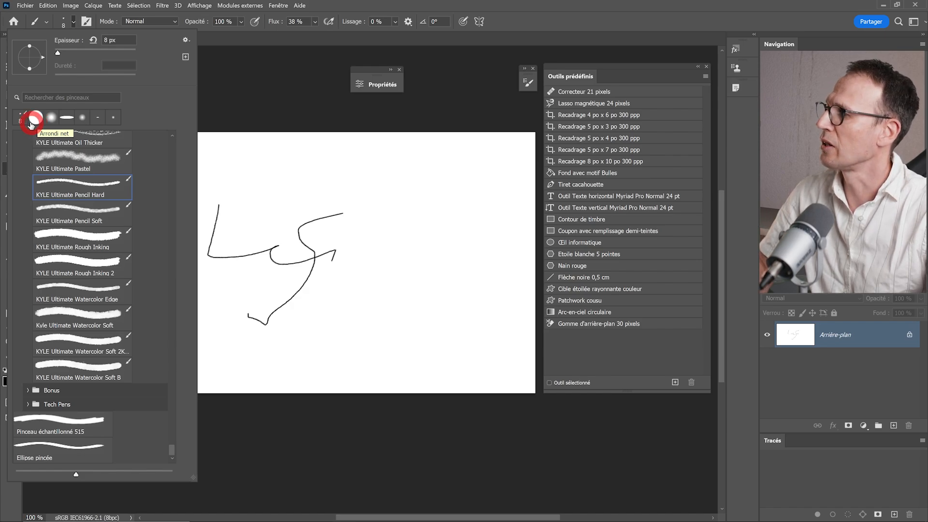
left_click(65, 449)
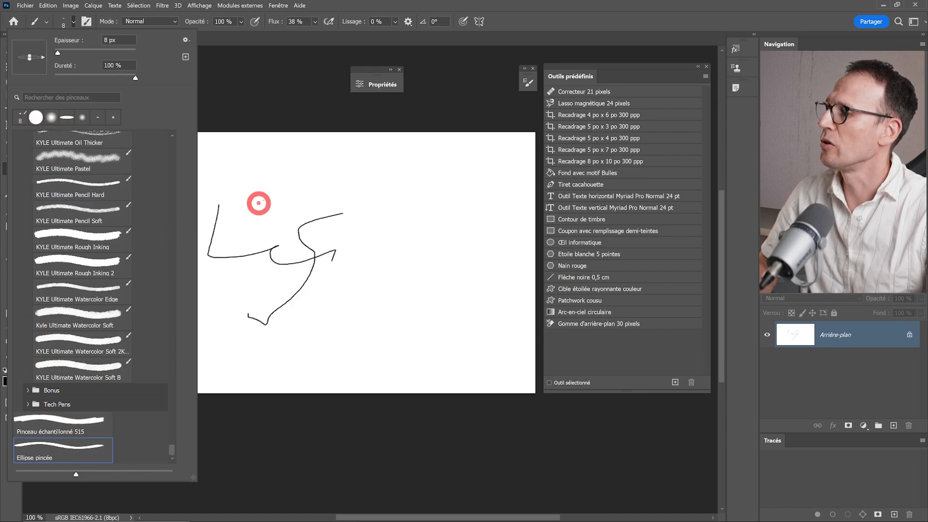
left_click(352, 175)
left_click_drag(353, 175, 310, 332)
left_click(74, 21)
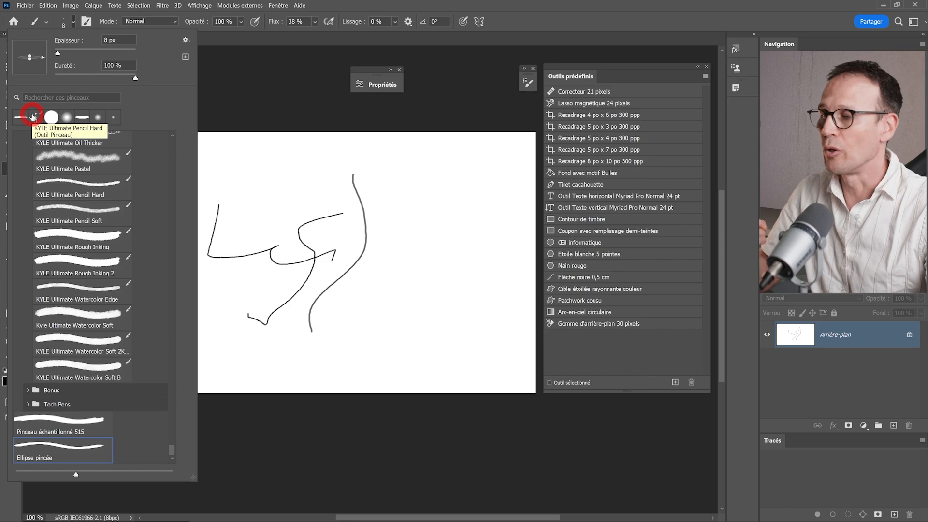
left_click(164, 166)
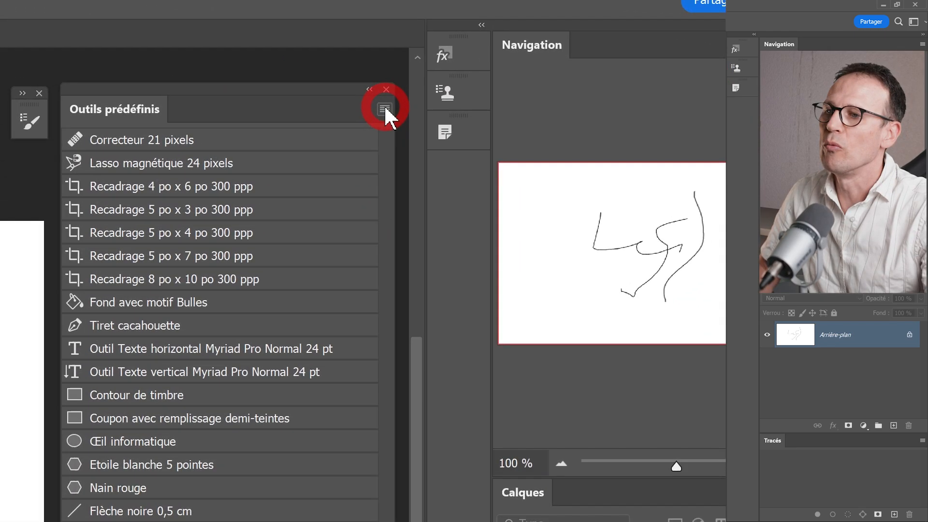
- Delete every tool preset in the preset manager, from Correcteur 21 pixels to Gomme d'arrière-plan 30 pixels, and close the manager
left_click(705, 76)
left_click(430, 342)
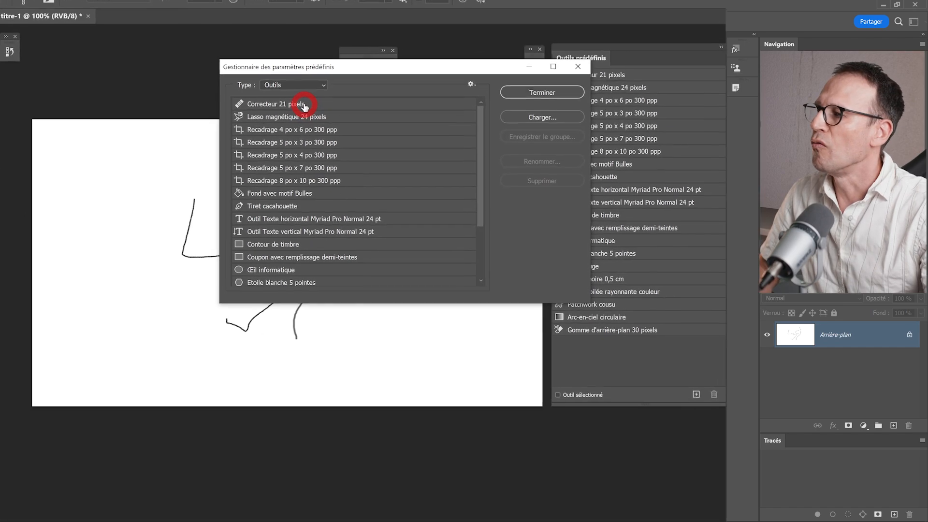
mouse_move(483, 174)
left_mouse_down()
mouse_move(482, 207)
mouse_move(482, 174)
left_mouse_up()
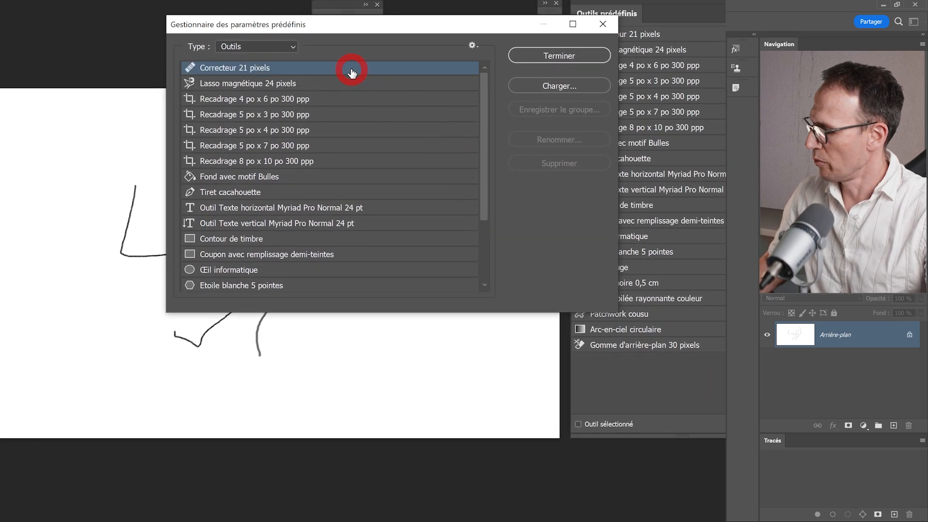
scroll(358, 150, "down", 2)
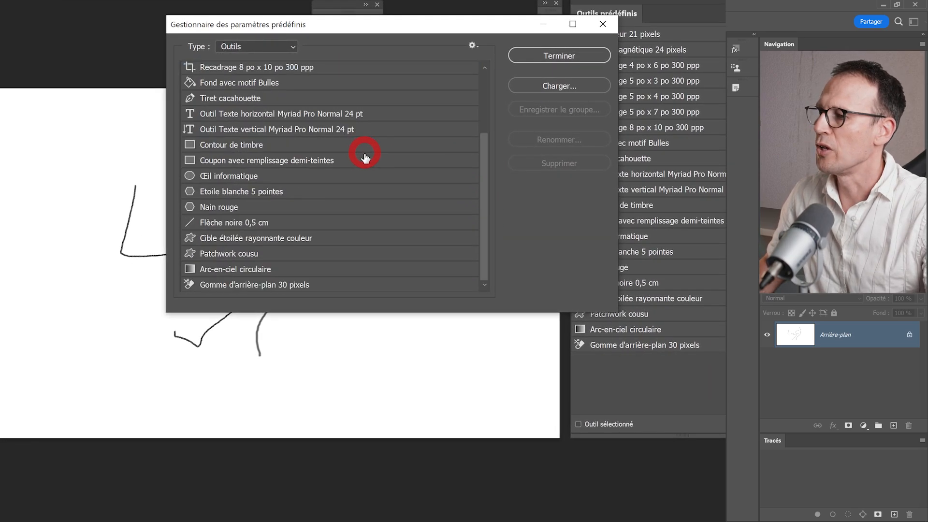
left_click(304, 280, "shift")
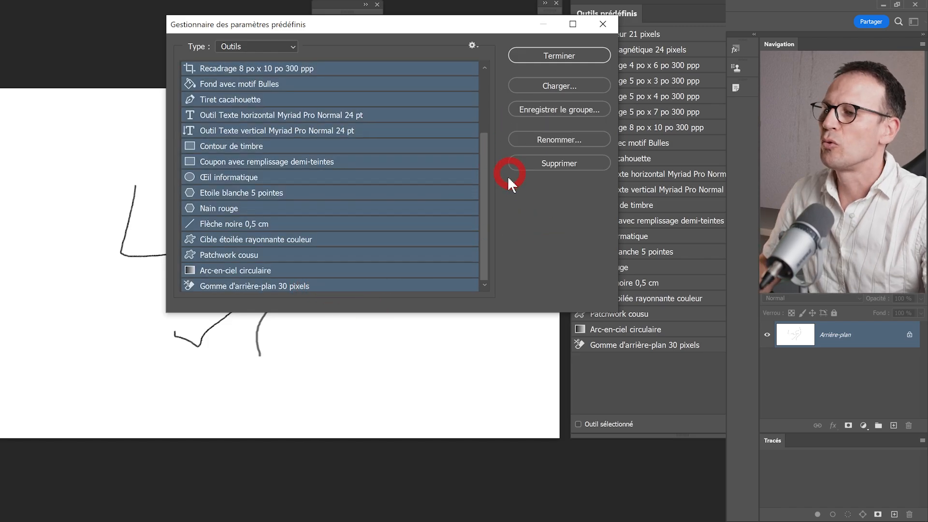
left_click(533, 163)
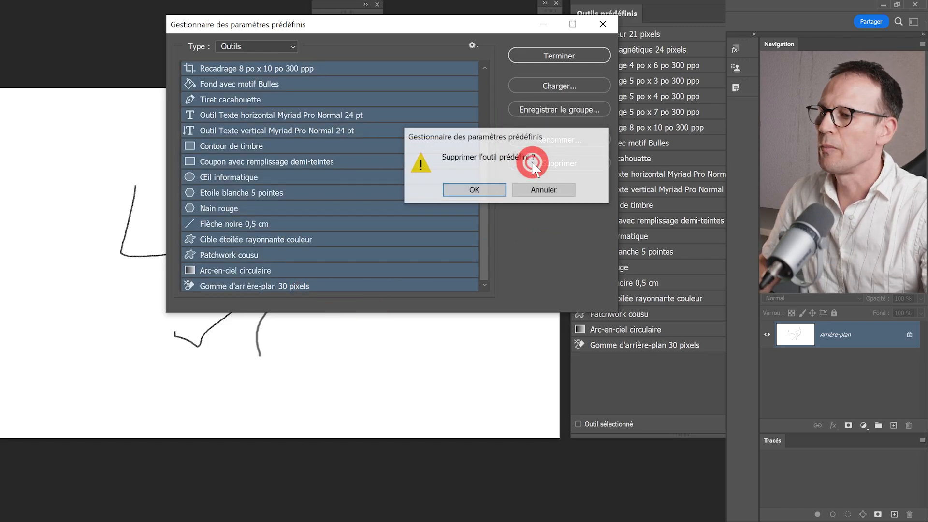
left_click(477, 197)
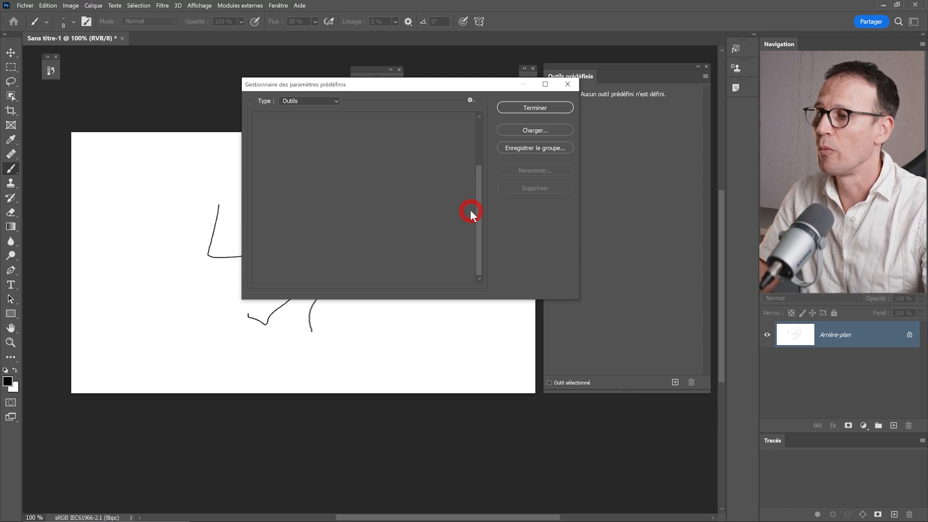
left_click(470, 100)
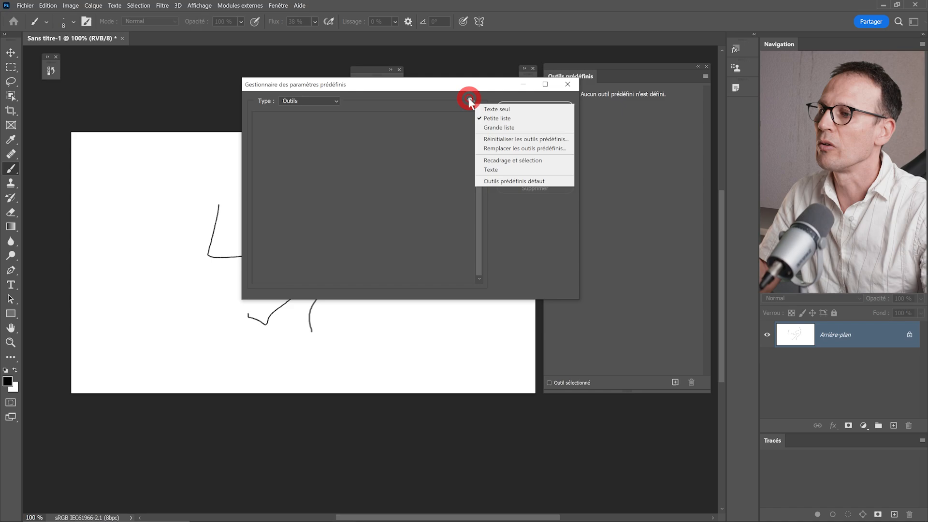
left_click(492, 140)
left_click(524, 106)
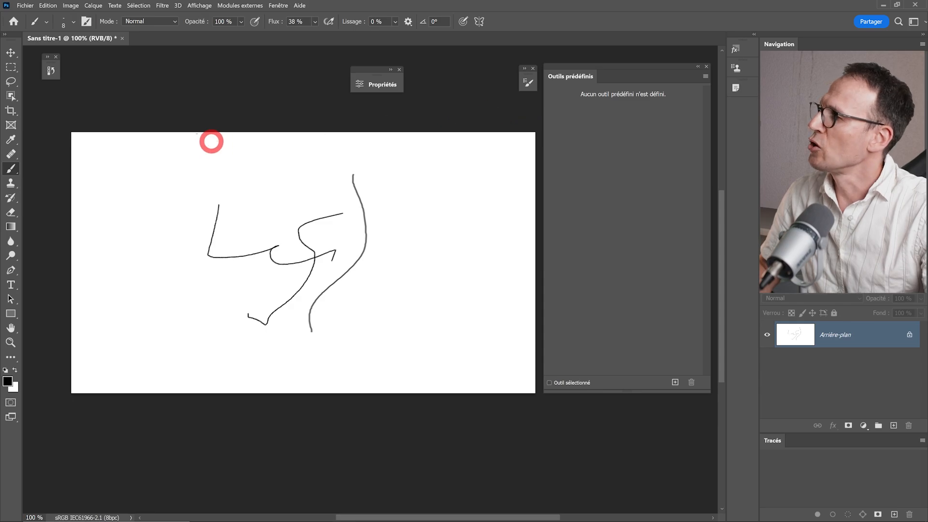
- Save the current Ellipse pincée brush as a tool preset instead of a brush preset, with the suggested name and its colour included, and select it
left_click(55, 21)
left_click(73, 21)
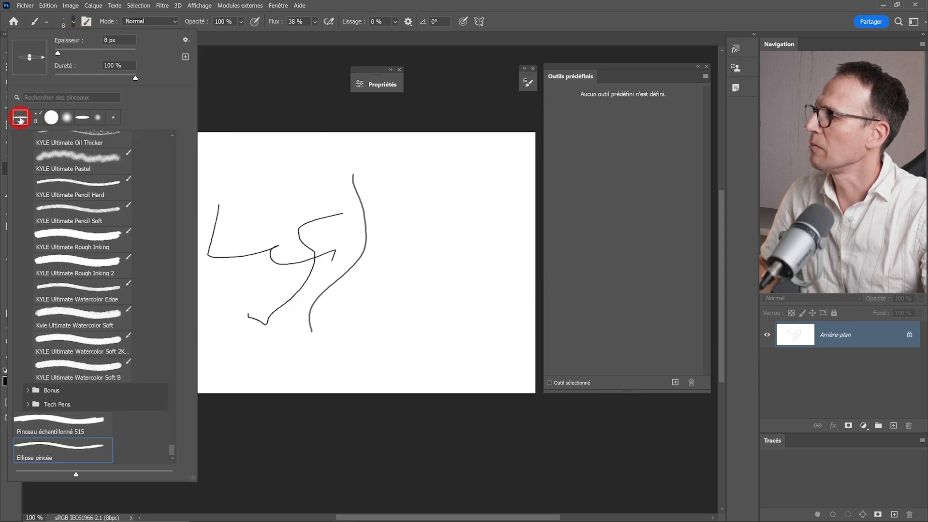
left_click(47, 23)
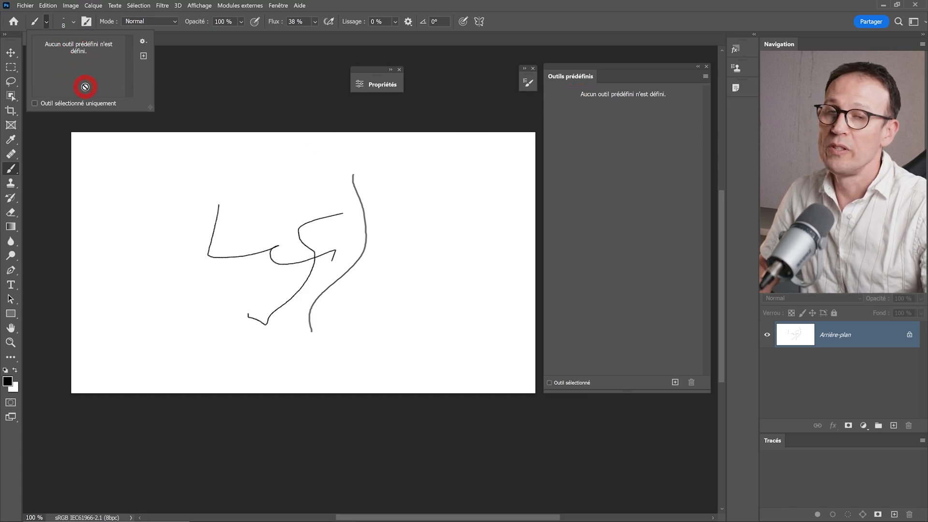
left_click(144, 57)
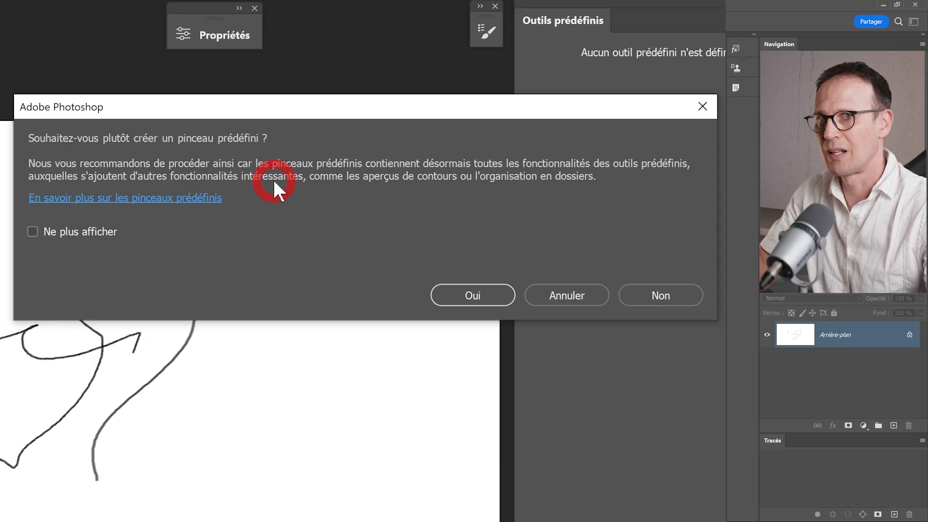
left_click(636, 296)
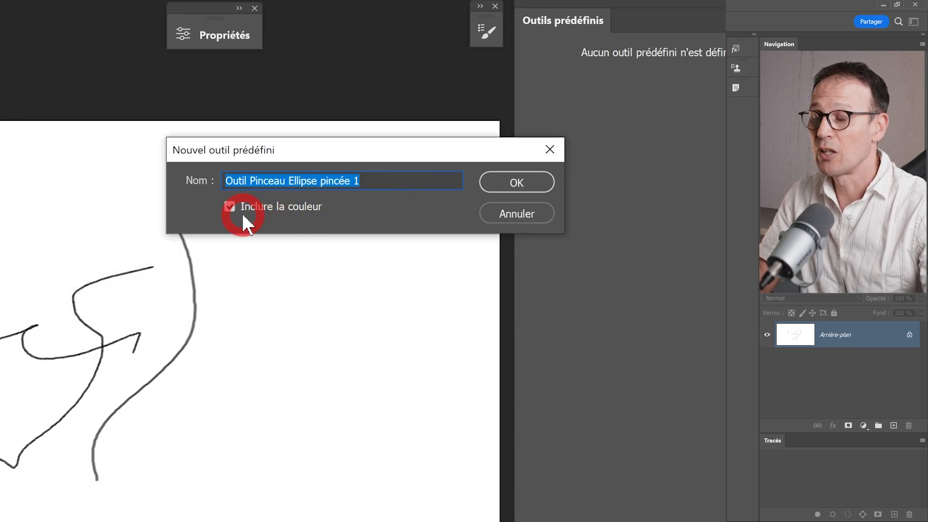
left_click(520, 185)
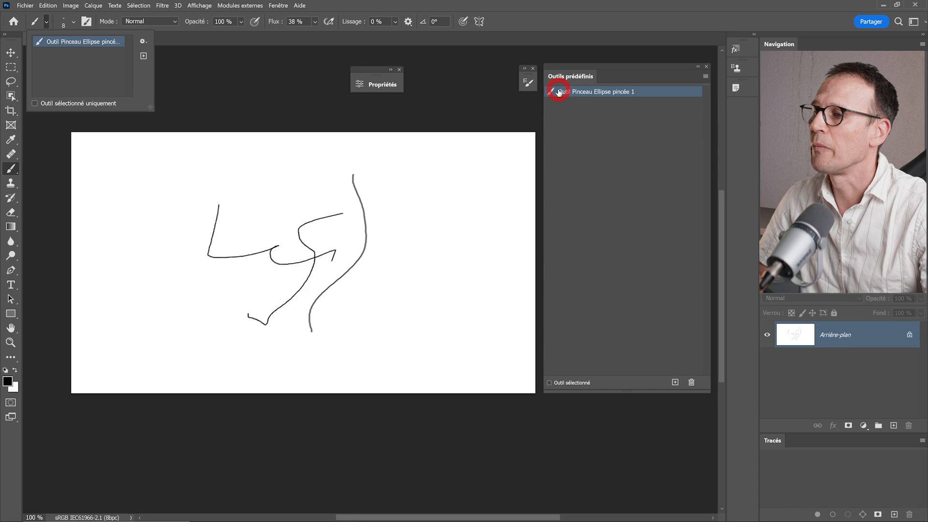
left_click(559, 92)
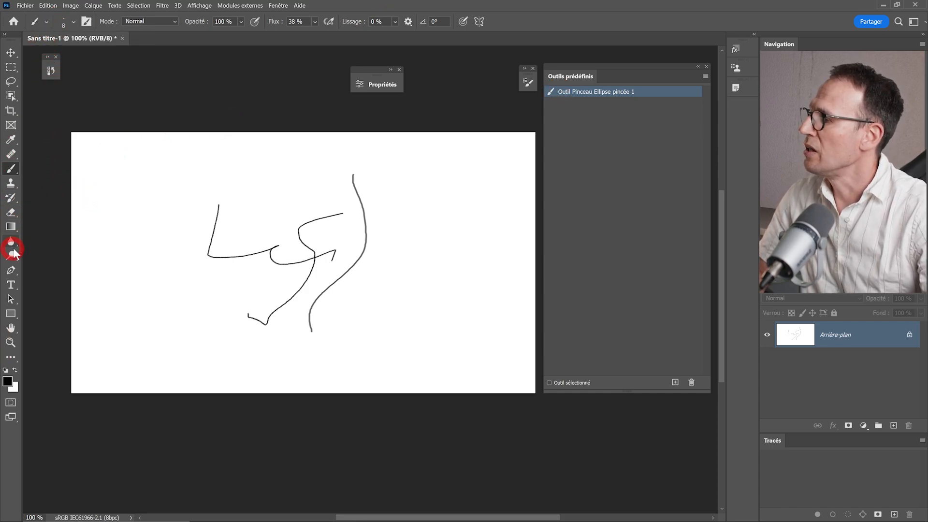
- Set the Eraser's brush tip spacing to 5% and erase the angled pencil line at the drawing's left side
left_click(10, 211)
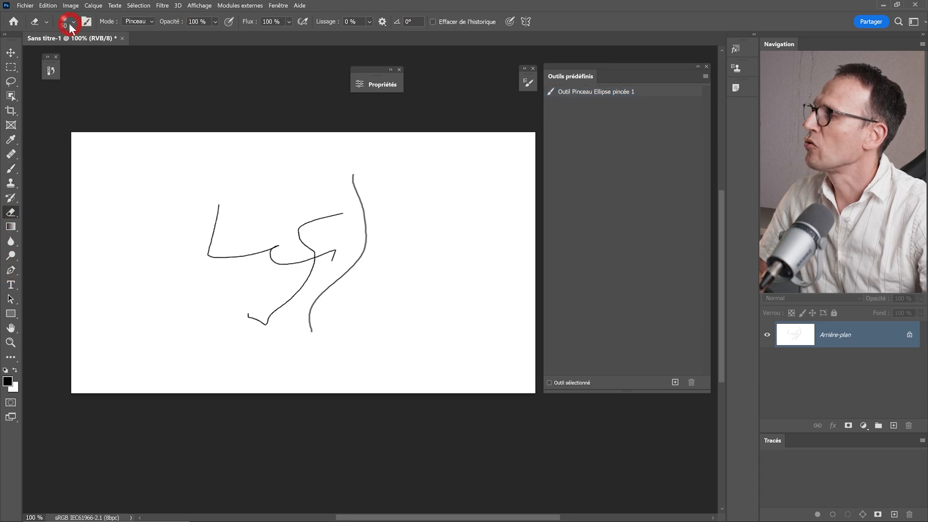
left_click(73, 23)
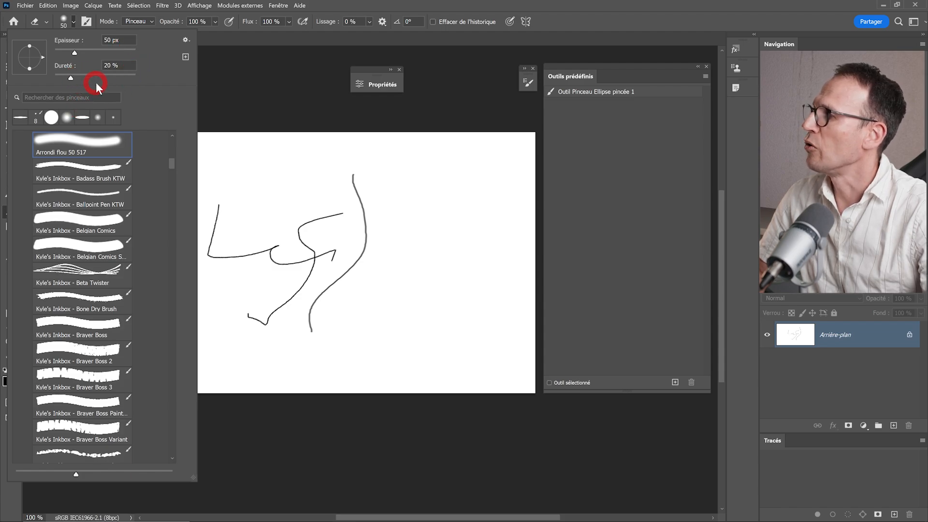
left_click(86, 23)
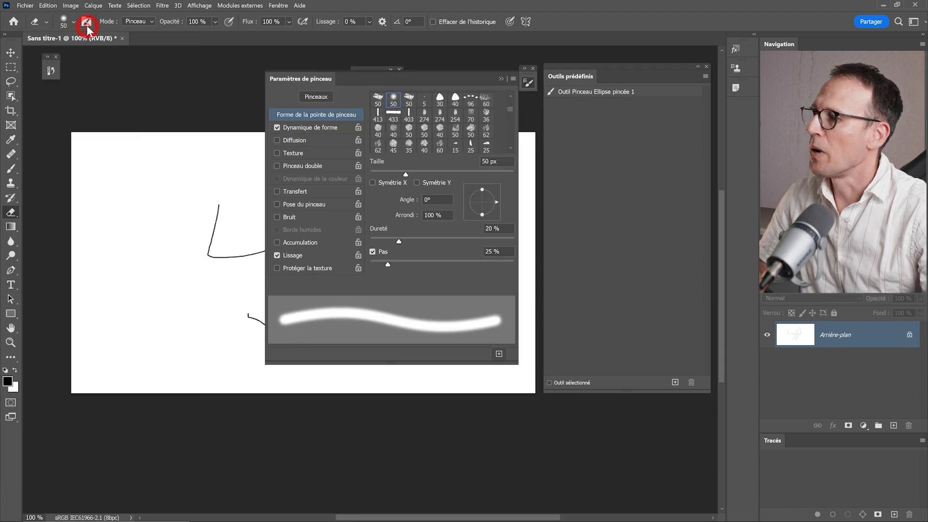
left_click_drag(408, 265, 372, 265)
mouse_move(223, 202)
left_mouse_down()
mouse_move(219, 274)
mouse_move(216, 251)
mouse_move(202, 271)
mouse_move(224, 247)
mouse_move(245, 249)
mouse_move(232, 221)
mouse_move(209, 228)
left_mouse_up()
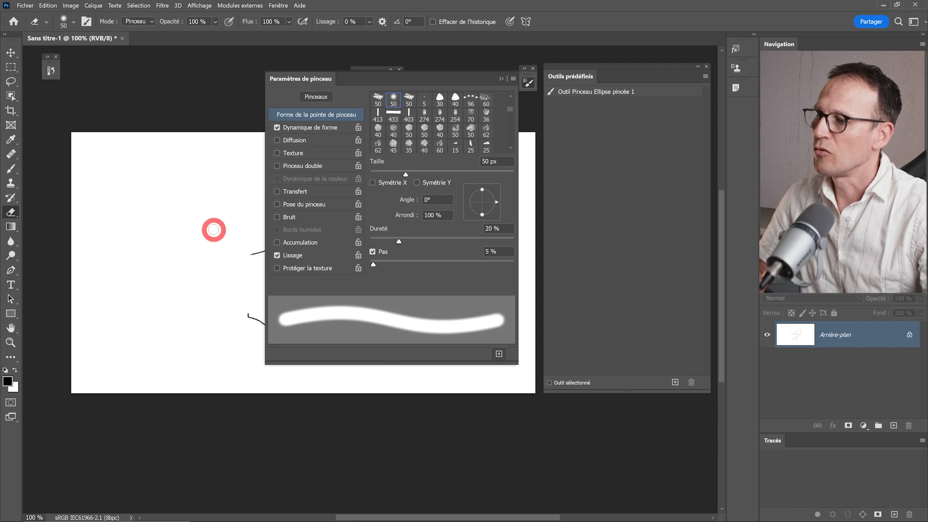
- Save the eraser tip as the brush preset Arrondi flou 50 519, and save the Eraser as a tool preset under its suggested name
left_click(499, 354)
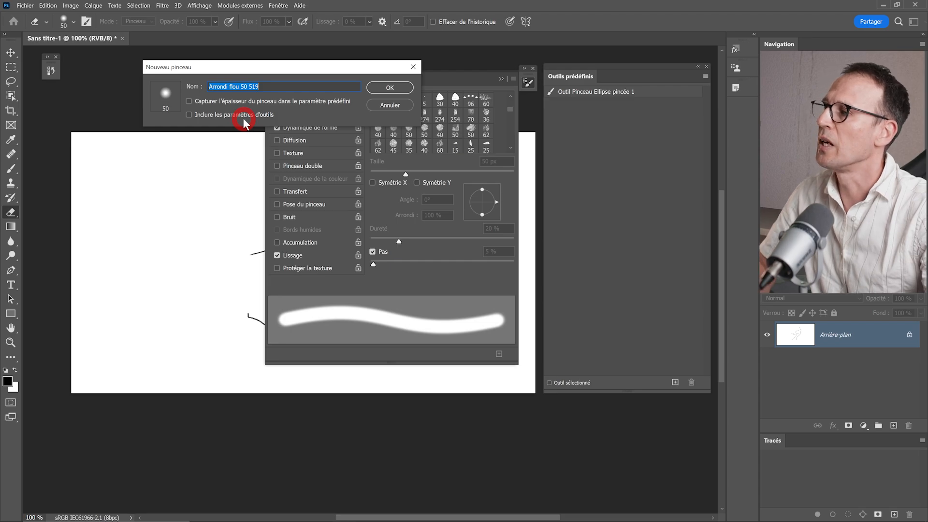
left_click(388, 88)
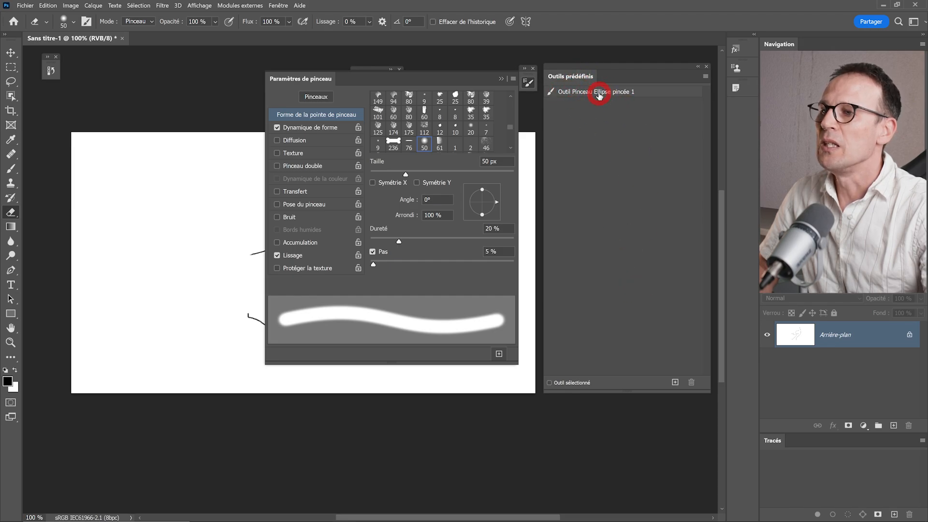
left_click(675, 382)
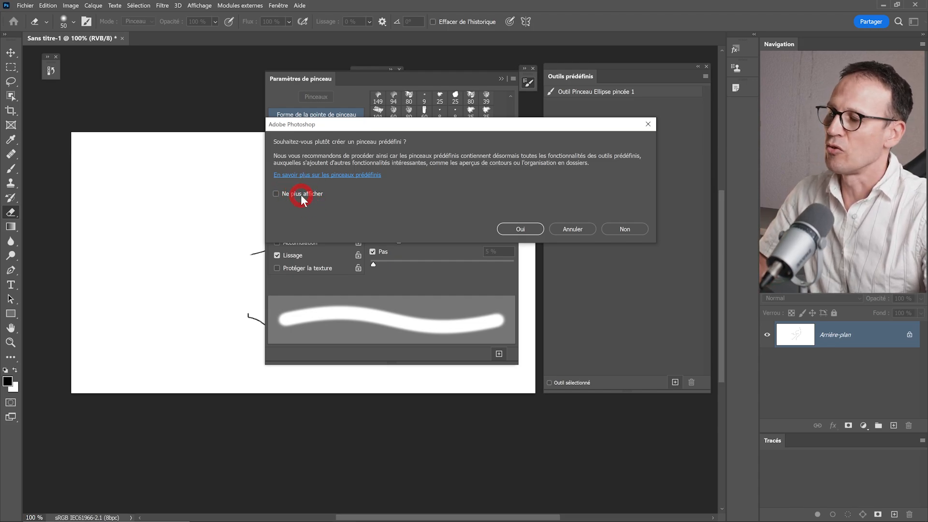
left_click(624, 228)
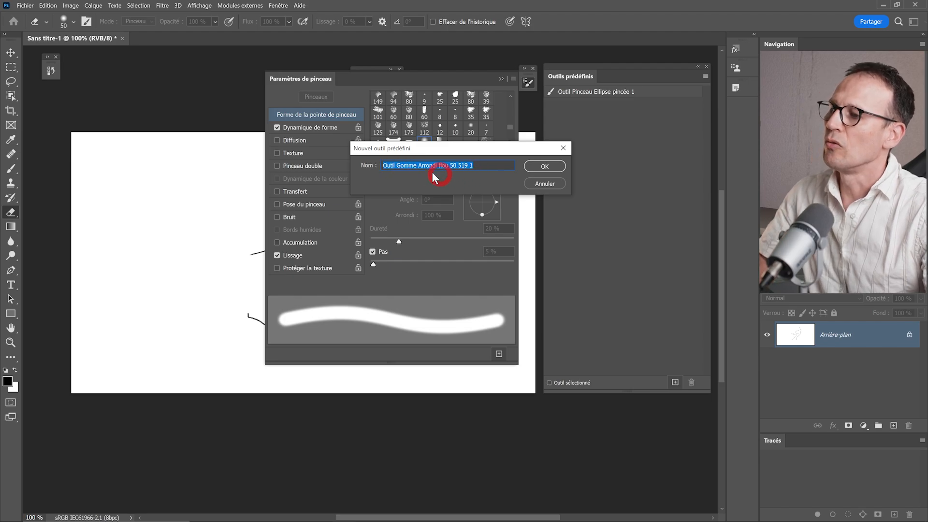
left_click(544, 167)
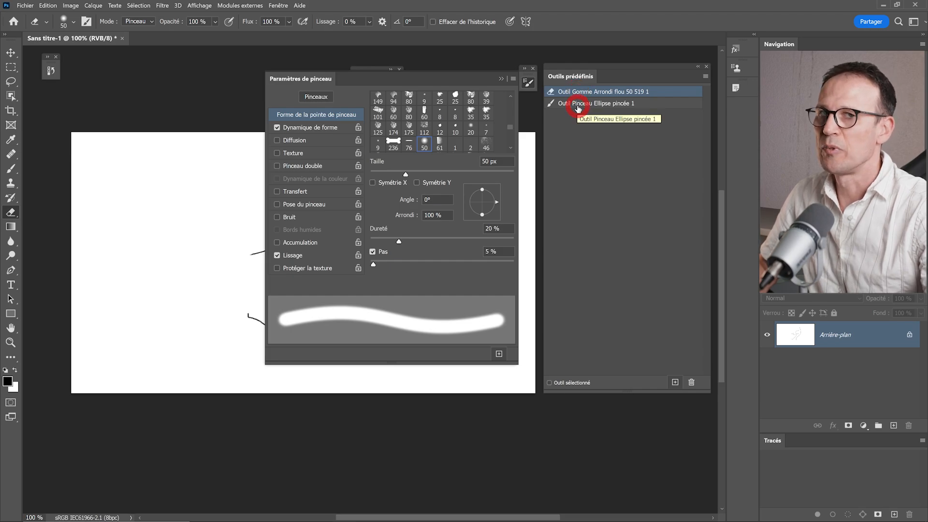
left_click(501, 78)
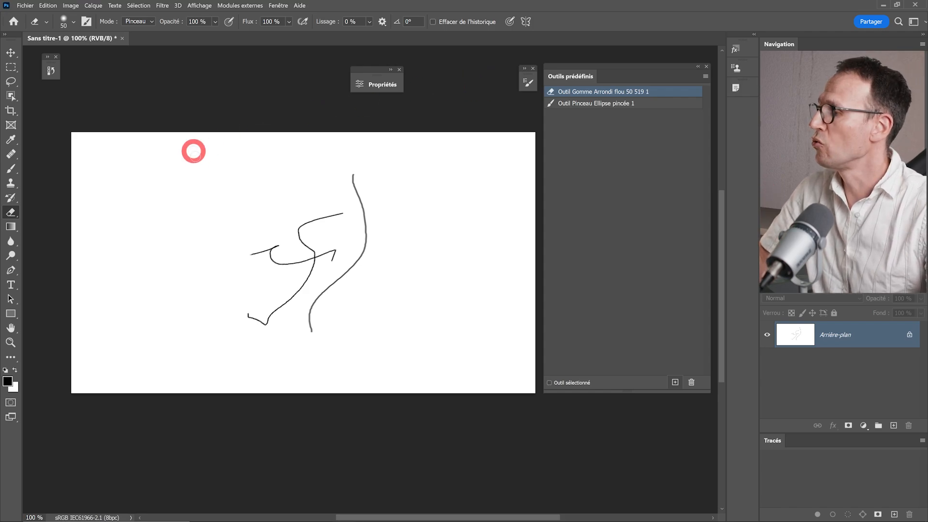
- Add a Lorem Ipsum text layer above the strokes, scale it to about 322%, and shift it slightly up and left
left_click(11, 285)
left_click(102, 192)
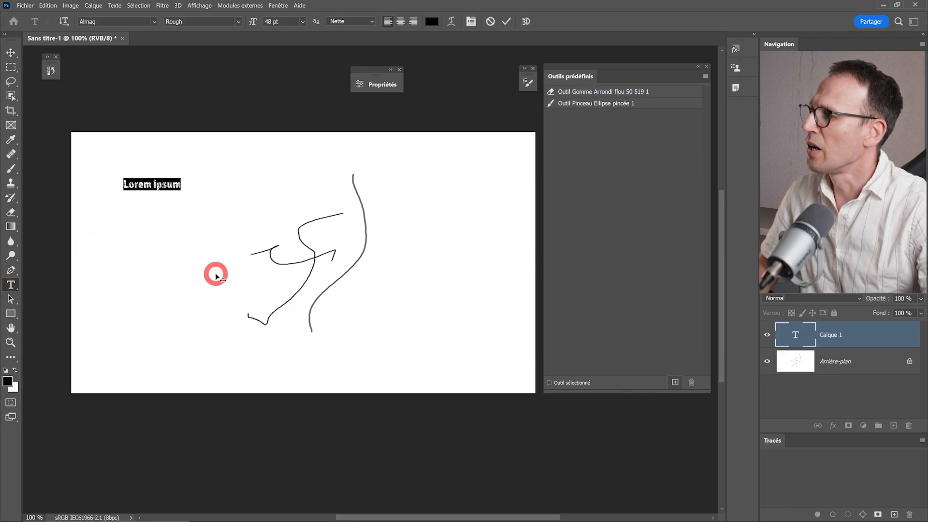
left_click(10, 52)
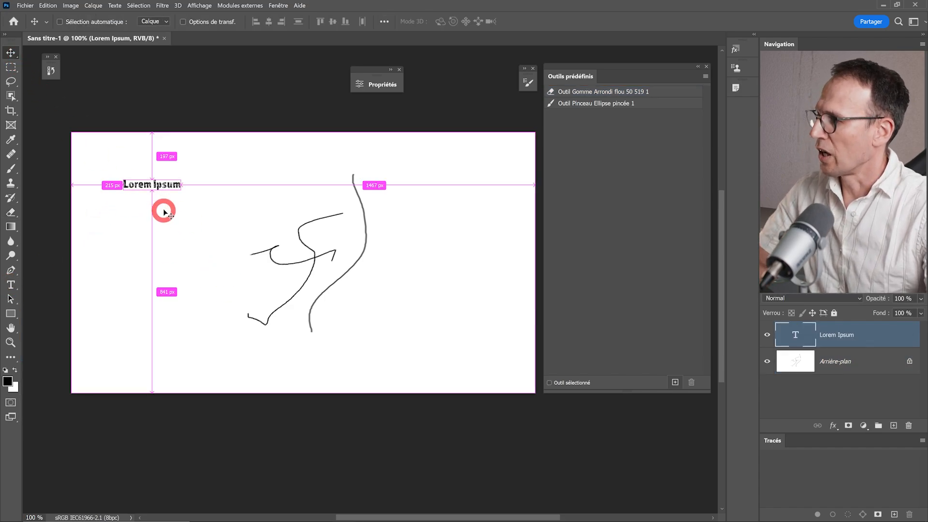
key("ctrl+t")
left_click_drag(181, 190, 307, 218)
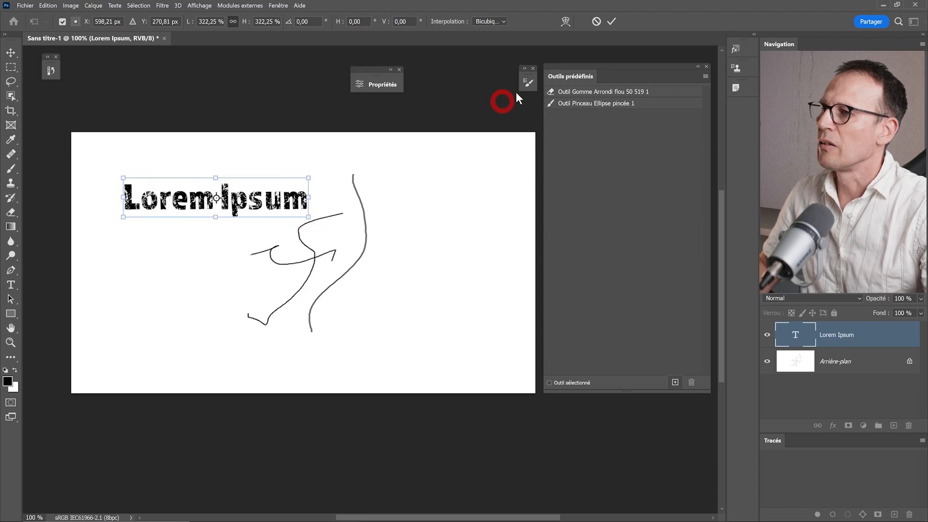
left_click(611, 21)
left_click_drag(188, 203, 183, 186)
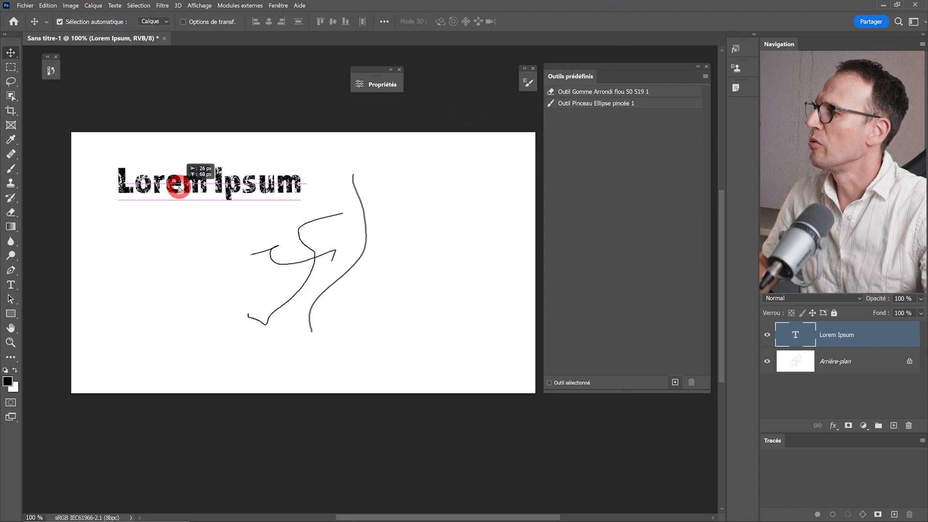
- Save the Horizontal Type tool's current settings as a tool preset named Titre Almaq 154pt
left_click(18, 286)
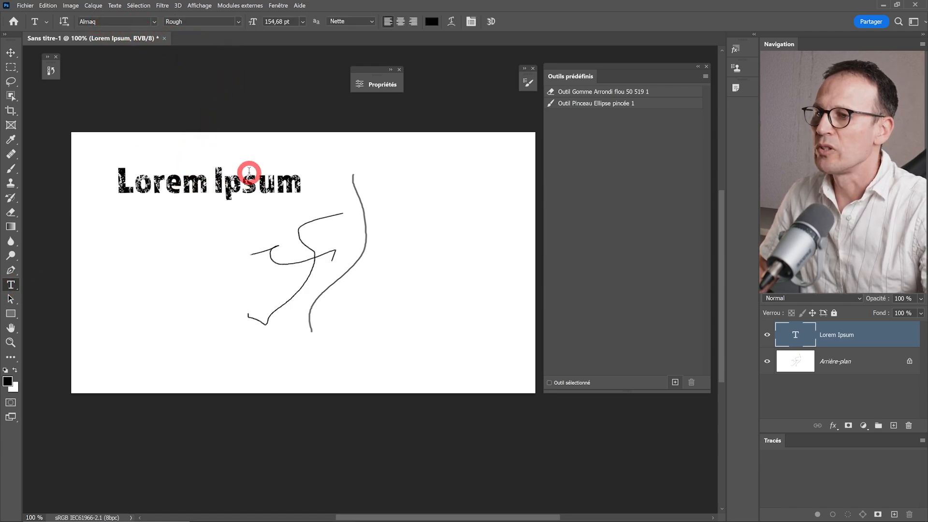
left_click(676, 385)
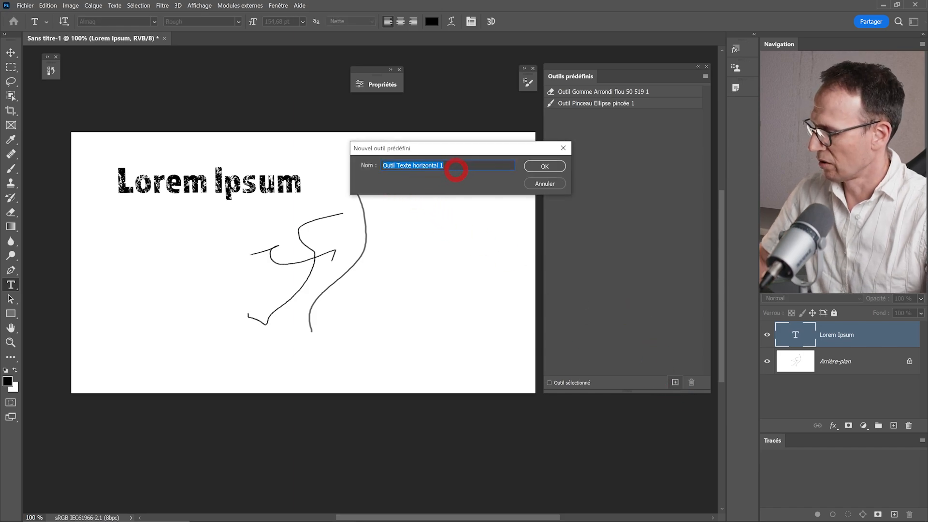
type("Titre")
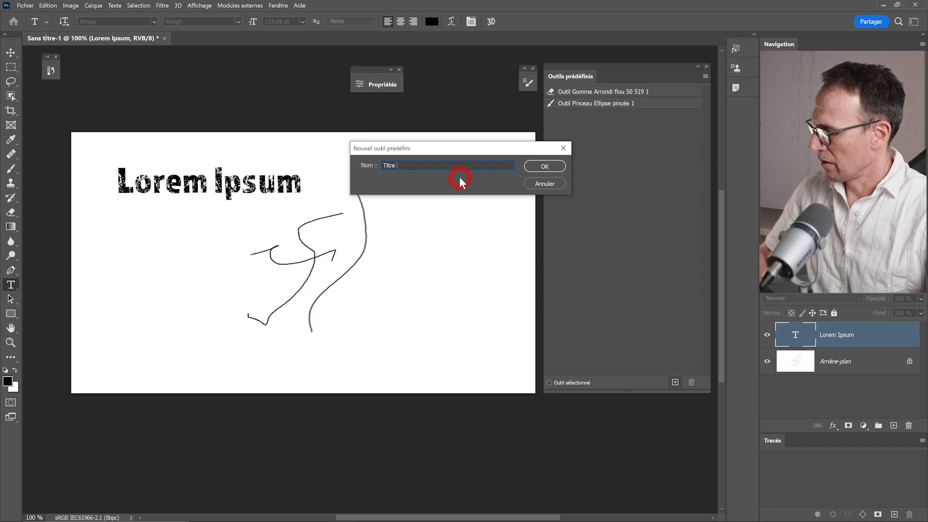
type(" Almaq ")
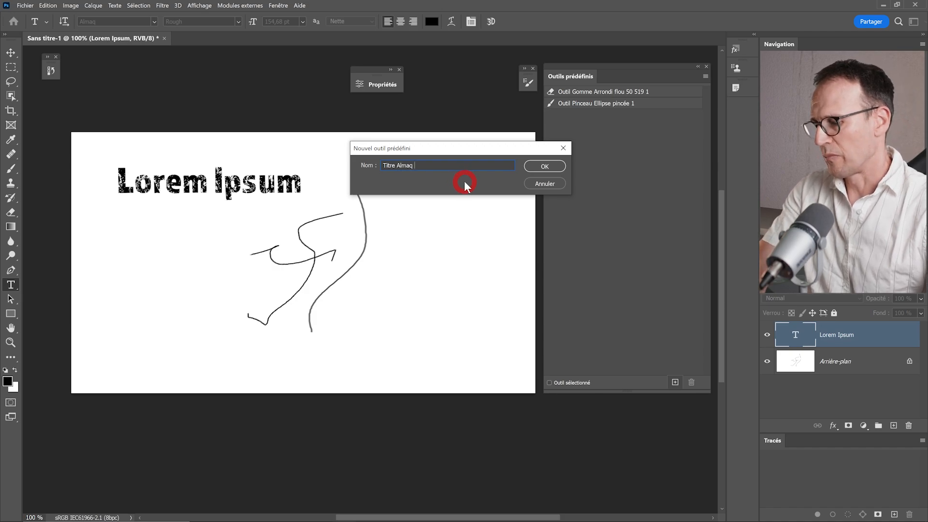
type("154pt")
left_click(544, 167)
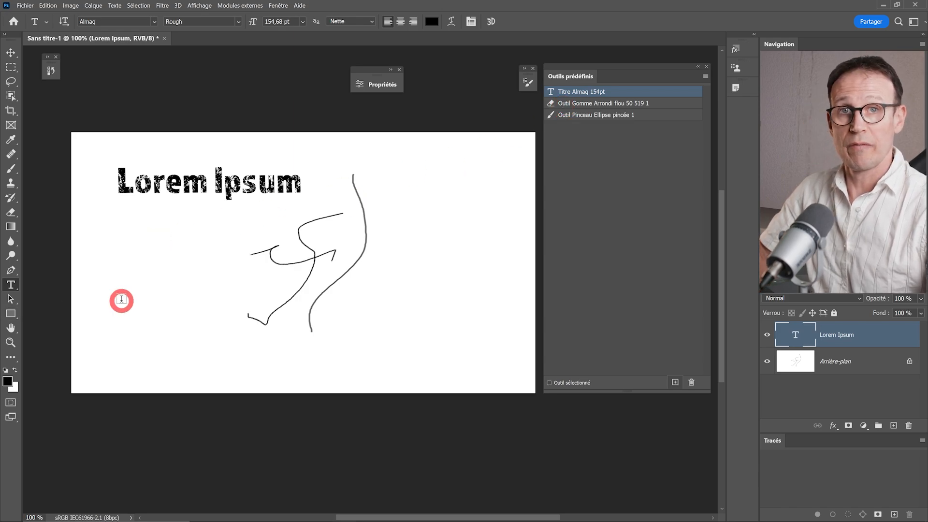
- Switch to the Line tool and give it a solid 5 pt stroke
left_click(12, 313)
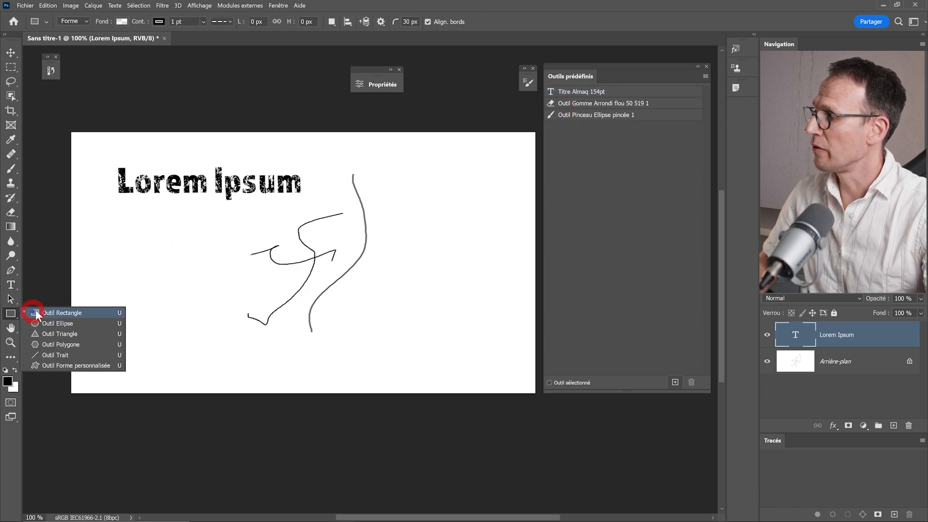
left_click(56, 357)
left_click(99, 25)
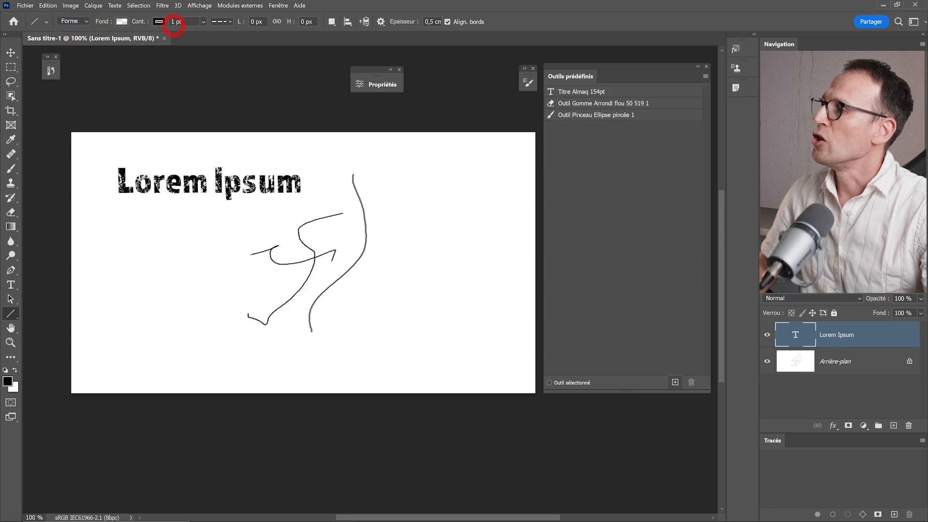
left_click(203, 22)
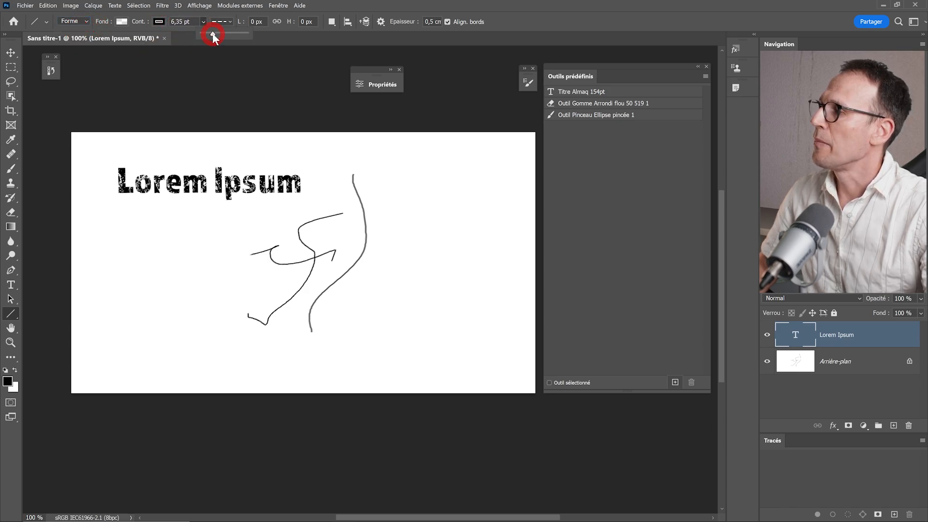
left_click_drag(213, 35, 140, 20)
type("5")
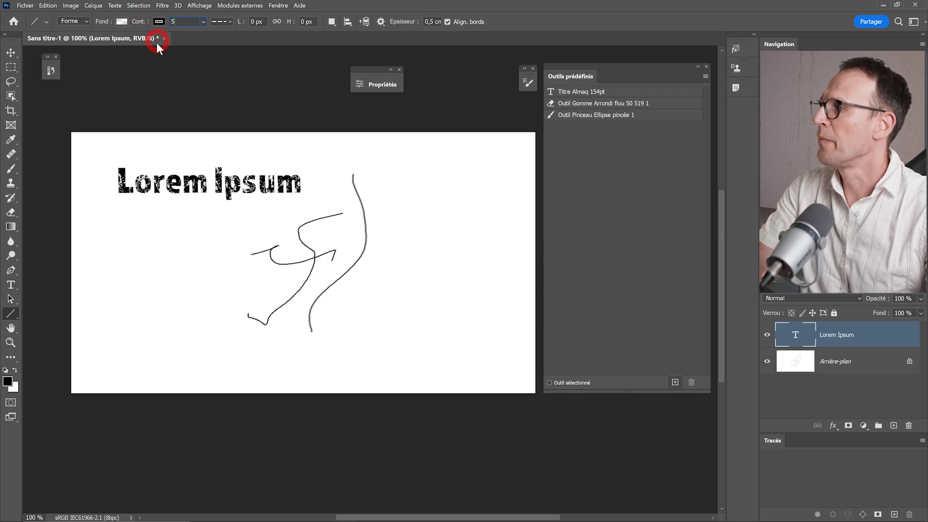
left_click(226, 21)
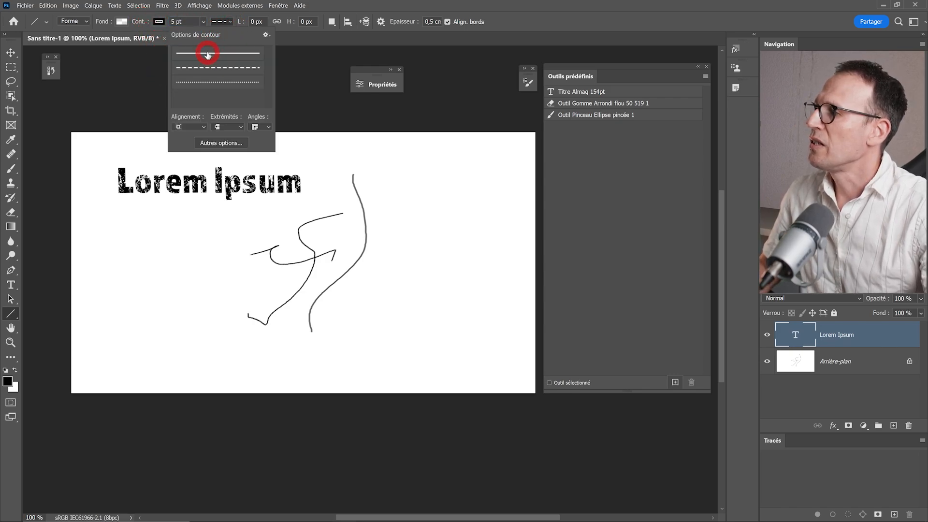
left_click(207, 58)
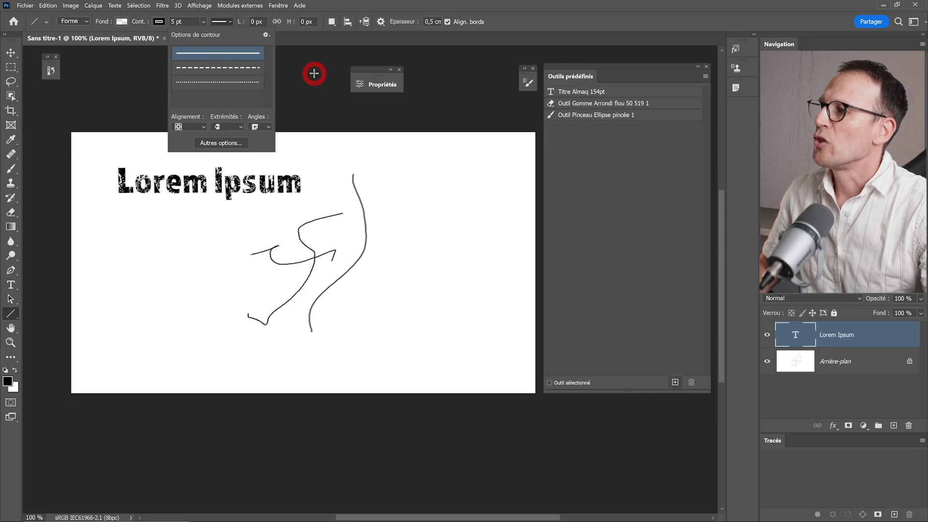
- Set the line's end arrowhead width to 5 cm, then draw a diagonal test arrow below the title and undo it
left_click(380, 23)
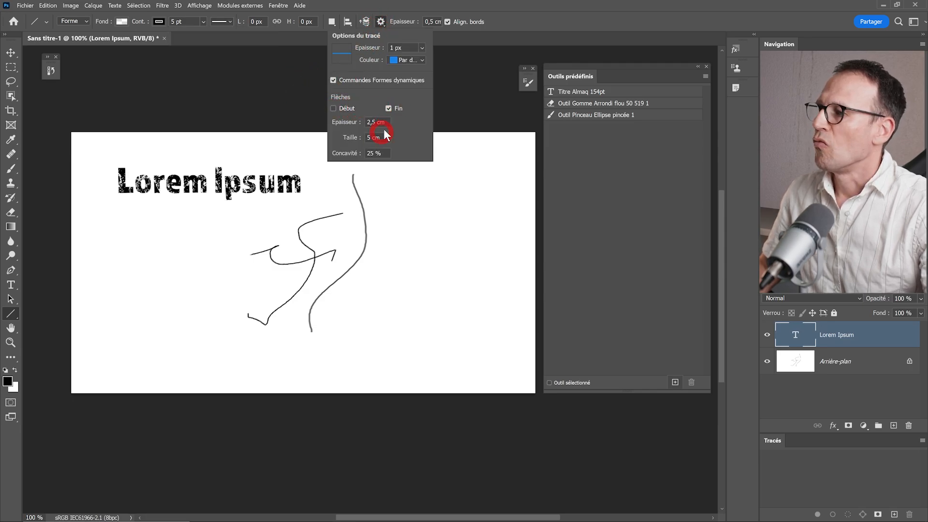
left_click_drag(376, 123, 354, 124)
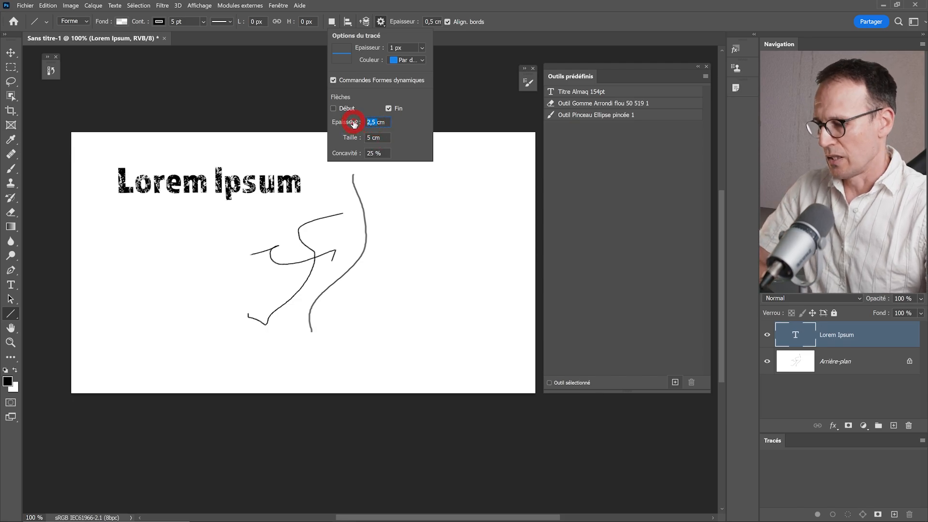
type("5")
left_click(385, 140)
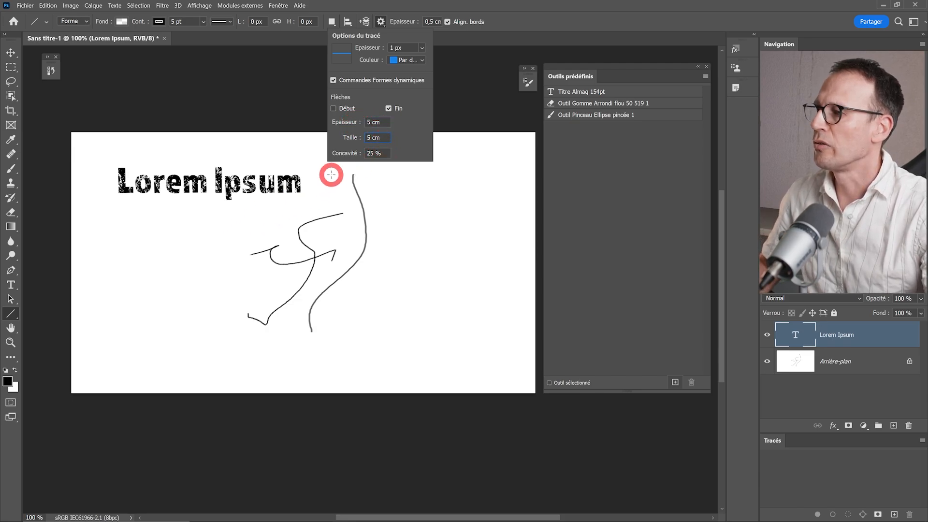
left_click_drag(114, 245, 267, 341)
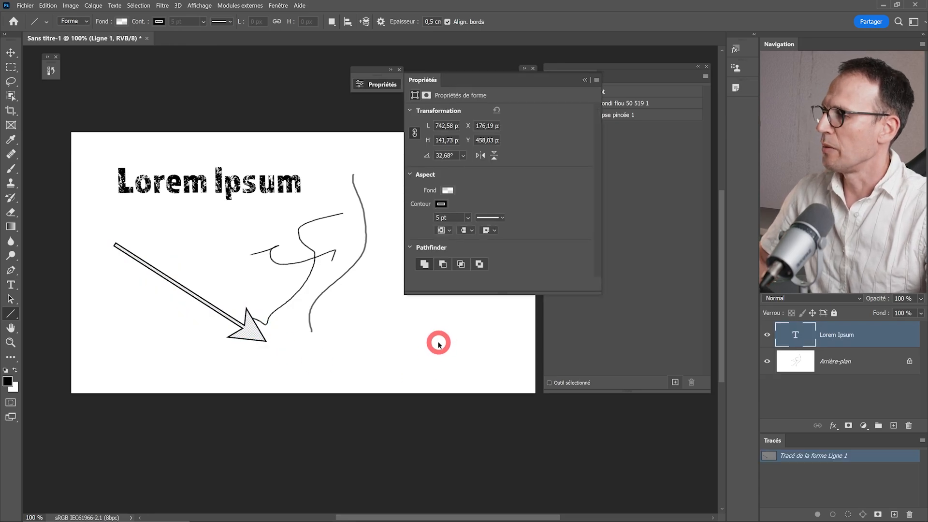
key("ctrl+z")
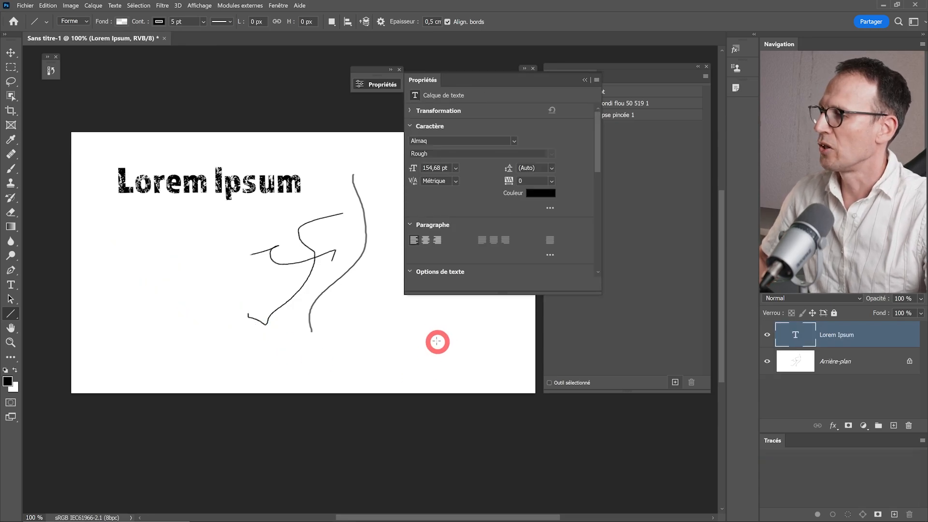
- Set the line's fill to black, then draw a test arrow about 614 px long below the title and undo it
left_click(122, 23)
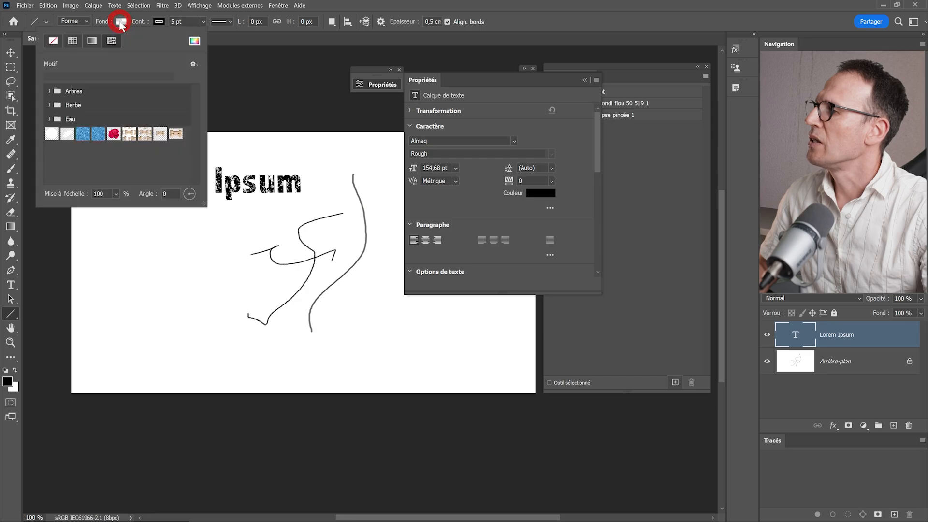
left_click(72, 40)
left_click(48, 78)
left_click(368, 13)
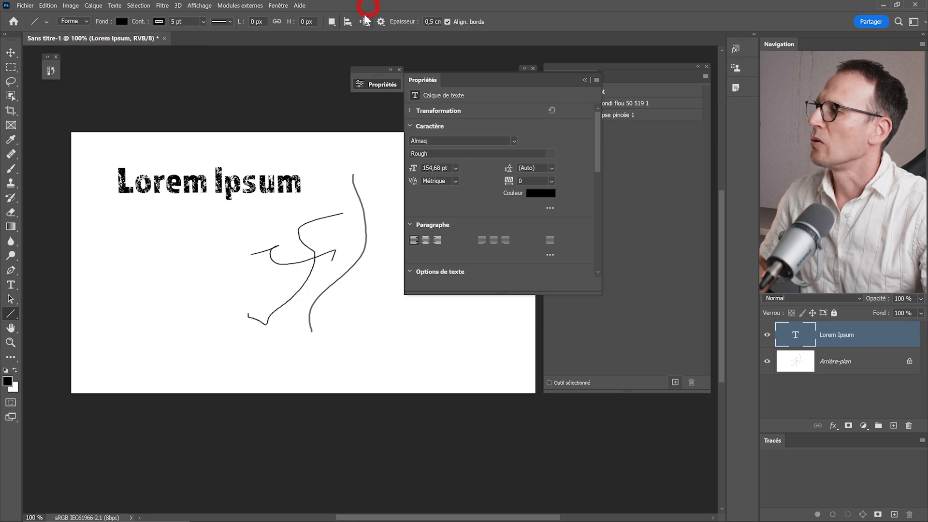
left_click_drag(115, 226, 247, 293)
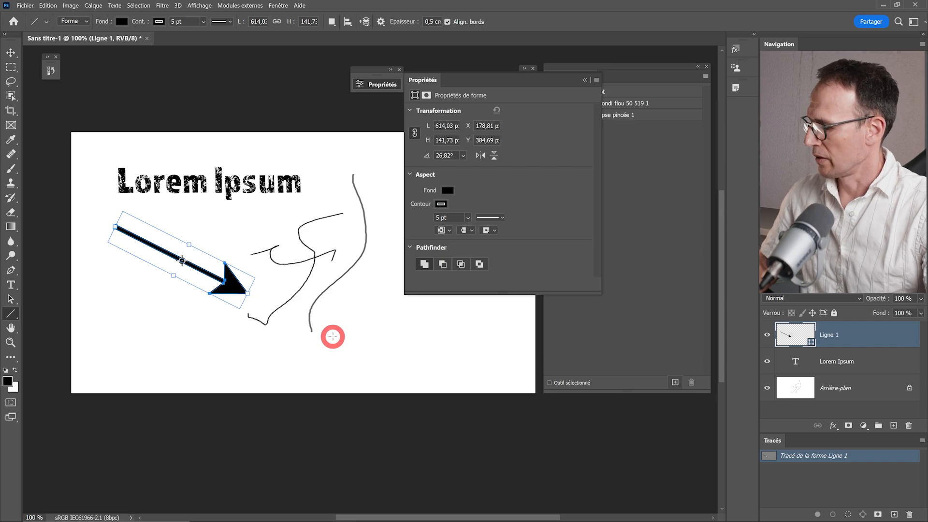
key("ctrl+z")
- Set the Line tool's fill colour to pure red (ff0000)
left_click(128, 24)
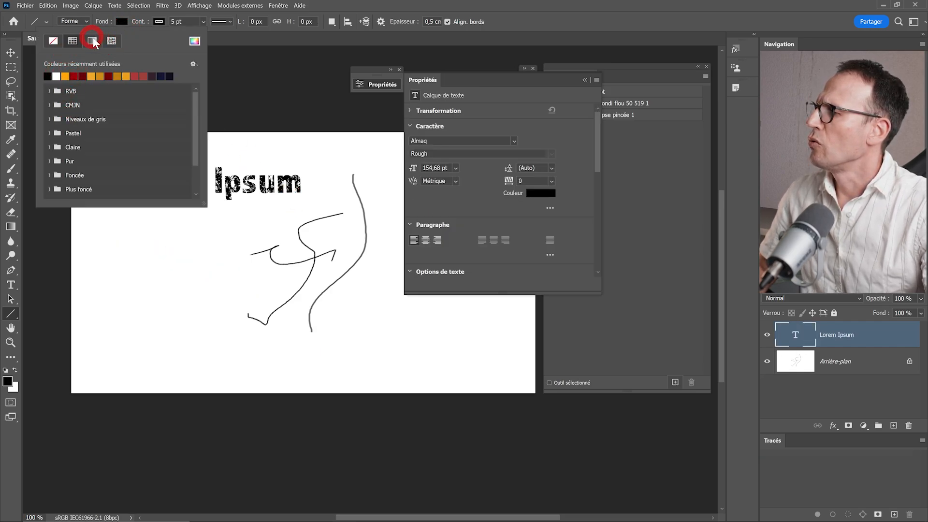
left_click(195, 41)
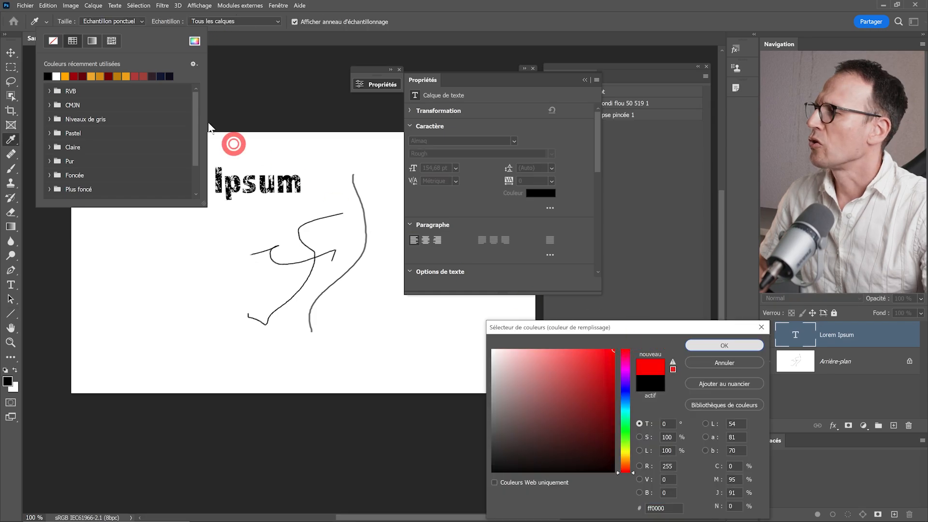
left_click(724, 345)
- Remove the line's stroke, then draw a test arrow about 791 px long below the title and undo it
left_click(159, 21)
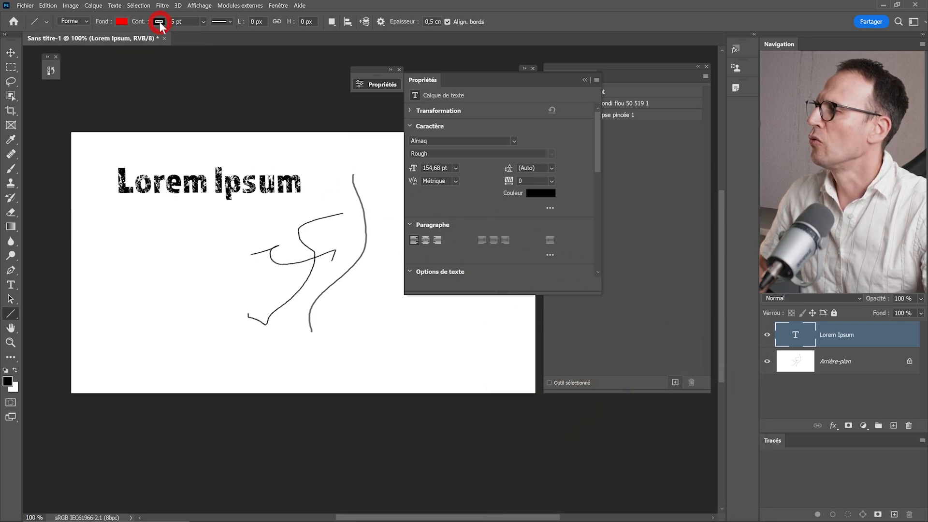
left_click(180, 109)
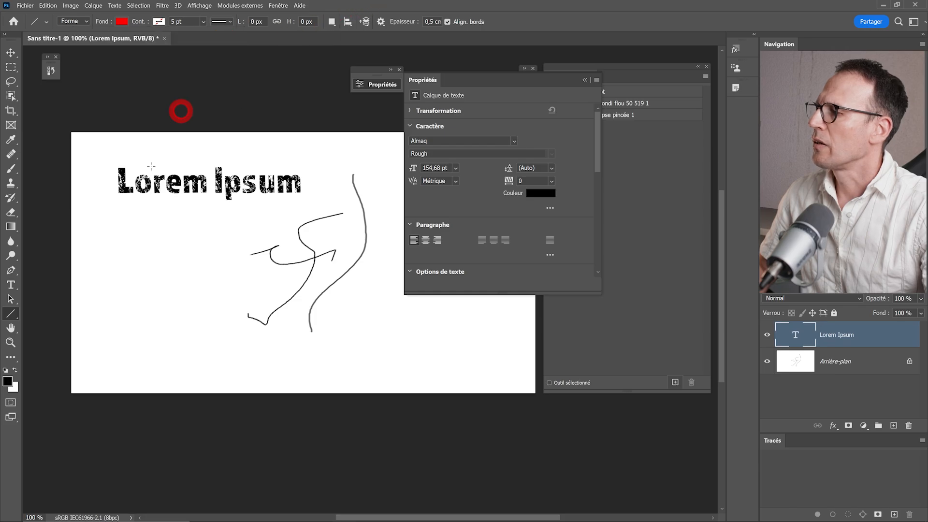
left_click_drag(85, 222, 255, 308)
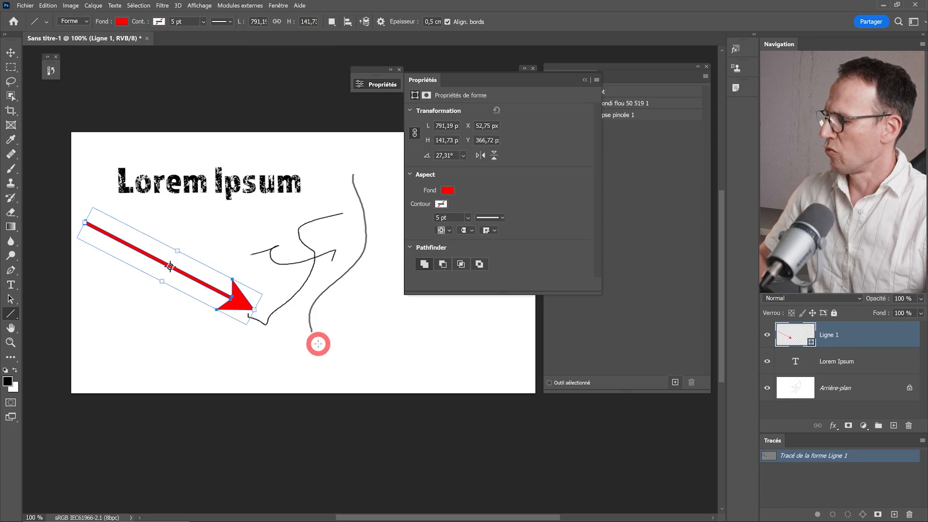
key("ctrl+z")
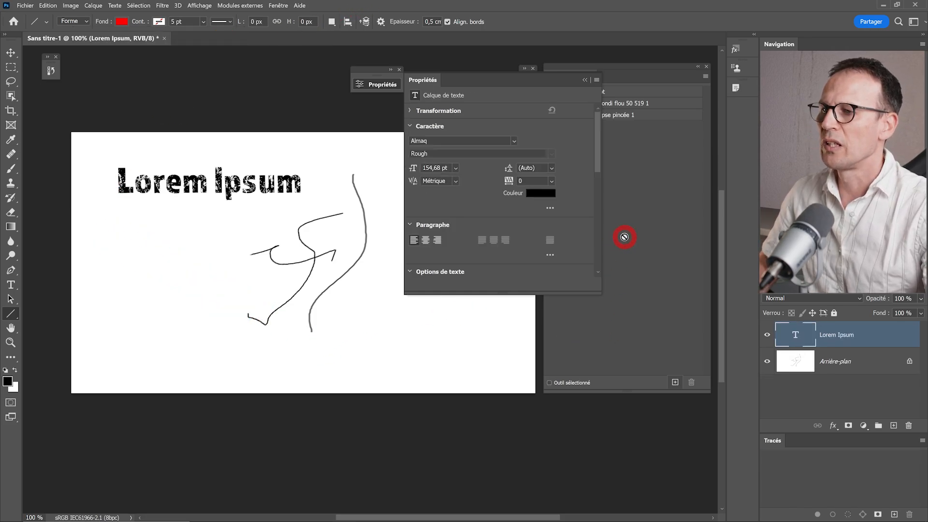
- Save the Line tool's current settings, colour included, as a tool preset named Fleche rouge
left_click(585, 79)
left_click(675, 382)
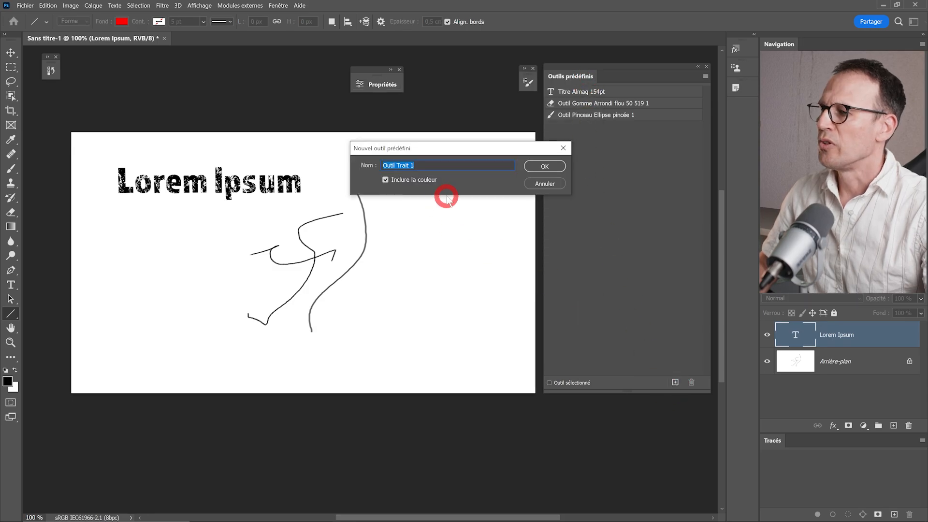
type("F")
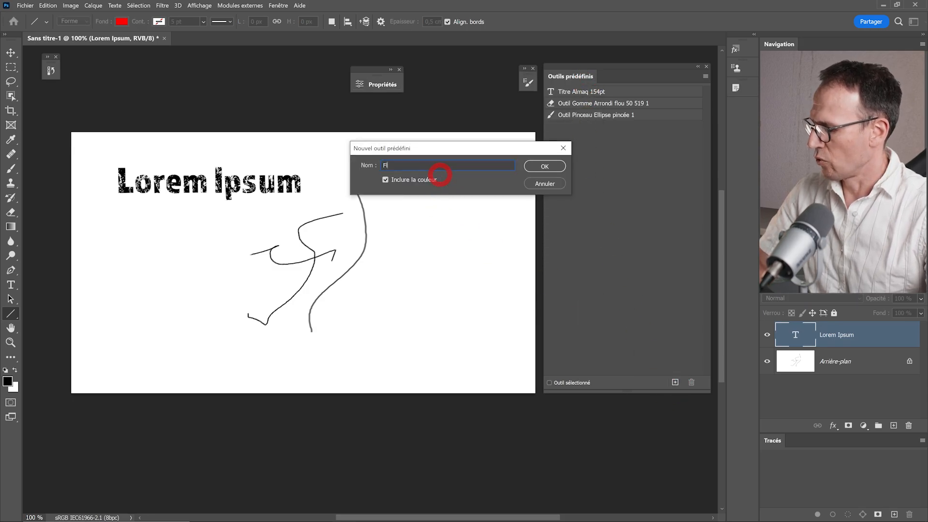
type("leche rouge")
left_click(545, 167)
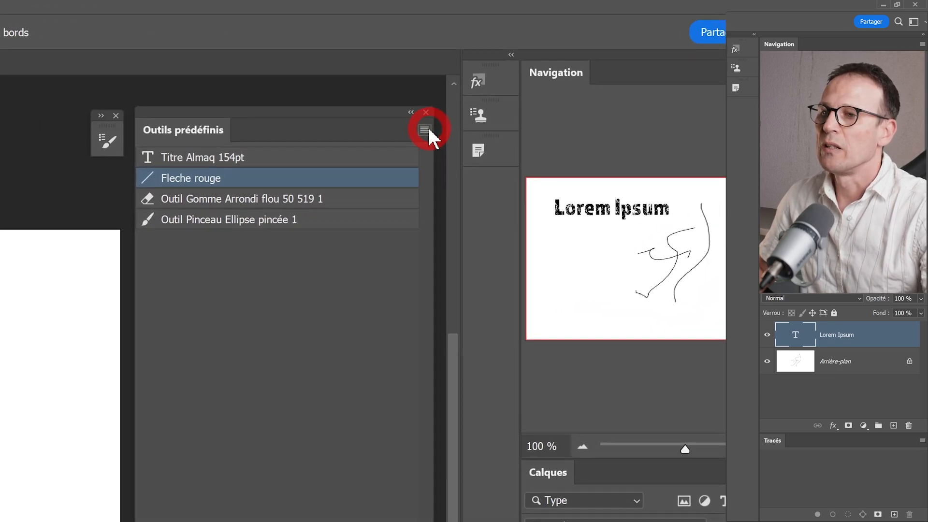
- Save the tool presets to a TPL file named Vignette YT in the Tools presets folder
left_click(705, 76)
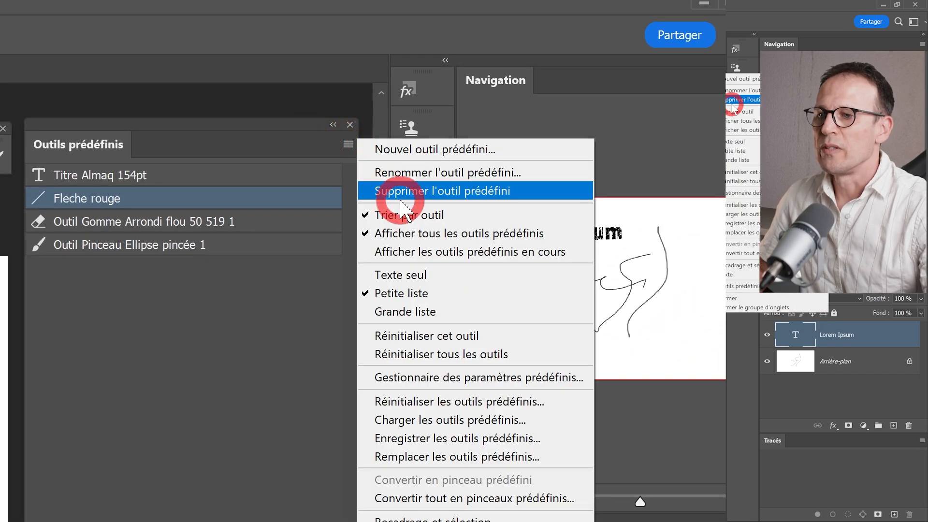
left_click(403, 440)
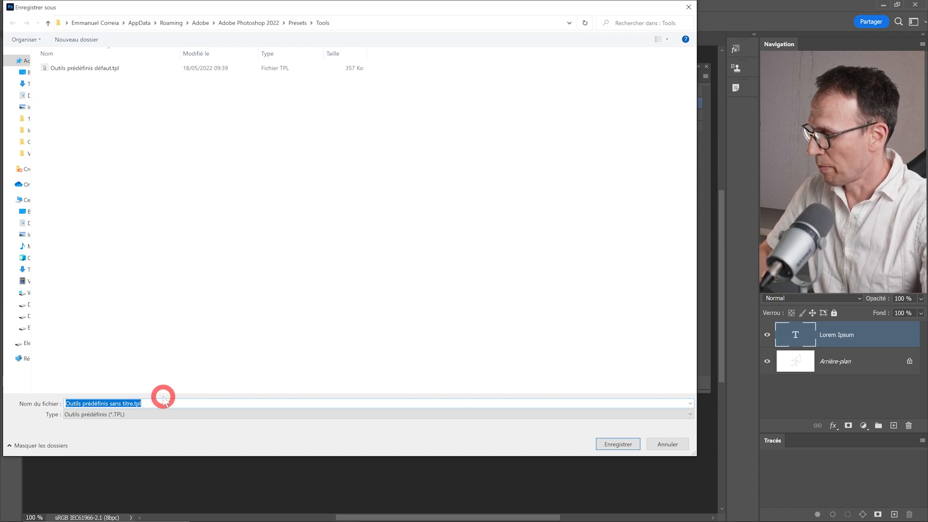
type("Vigne")
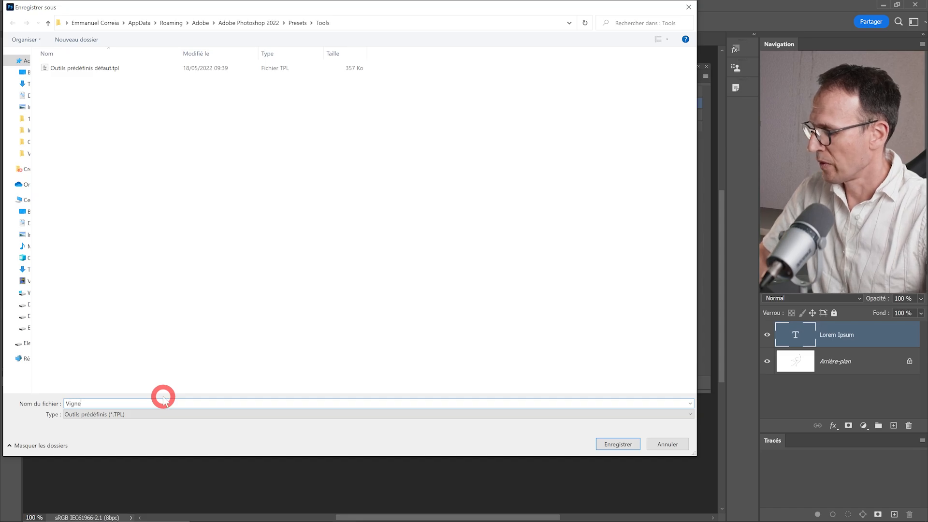
type("tte YT")
left_click(618, 444)
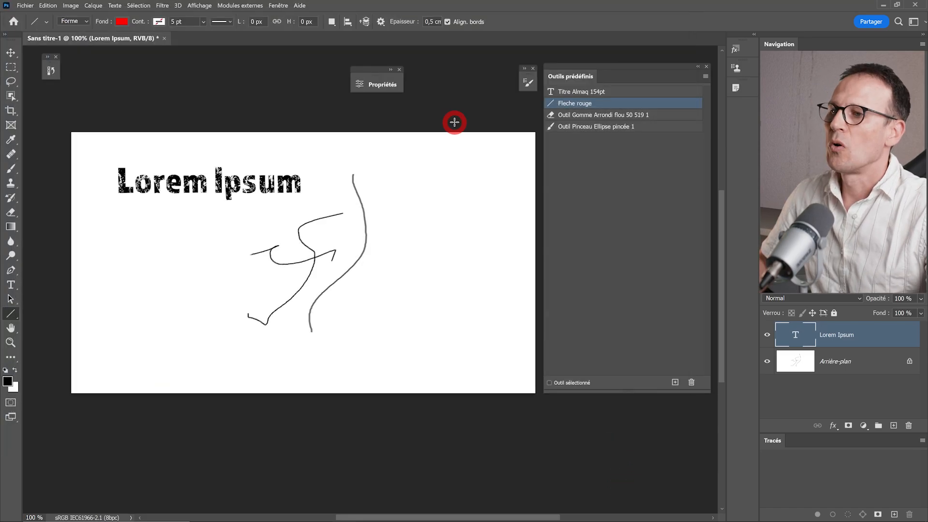
- Clear the title text and brush strokes from the document, leaving a blank canvas, and switch to the Brush tool
left_click(10, 52)
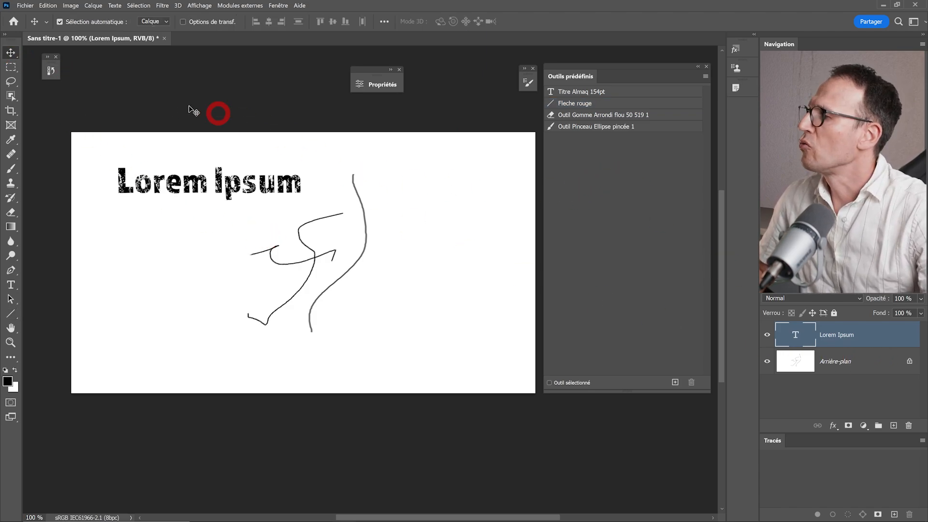
left_click(47, 71)
left_click(11, 168)
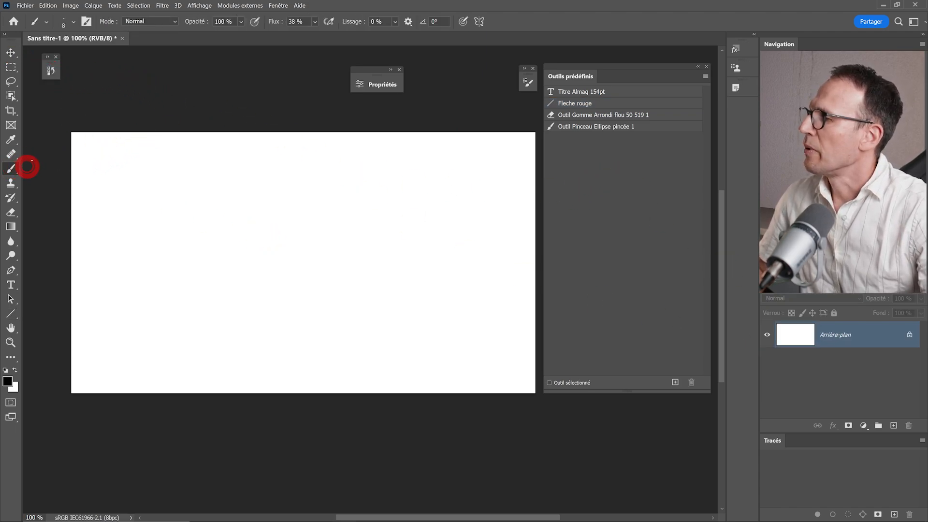
- Choose the KYLE Ultimate Rough Inking 2 brush at 35 px and paint a wavy stroke across the upper canvas
left_click(74, 21)
left_click(79, 275)
left_click(346, 213)
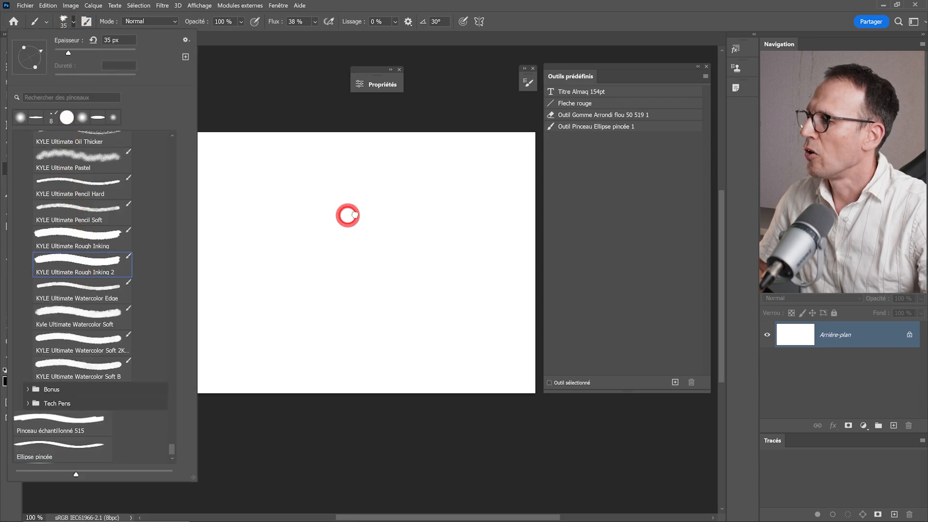
mouse_move(358, 168)
left_mouse_down()
mouse_move(293, 209)
mouse_move(198, 193)
mouse_move(134, 204)
left_mouse_up()
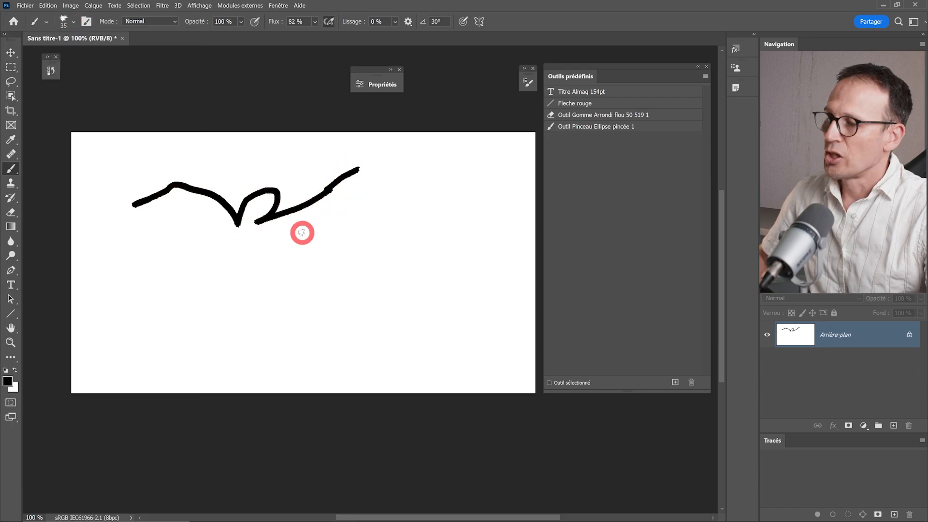
- Scribble below the thick stroke with the Ellipse pincée brush preset, then erase part of the scribble with the Gomme Arrondi flou 50 519 preset
left_click(580, 128)
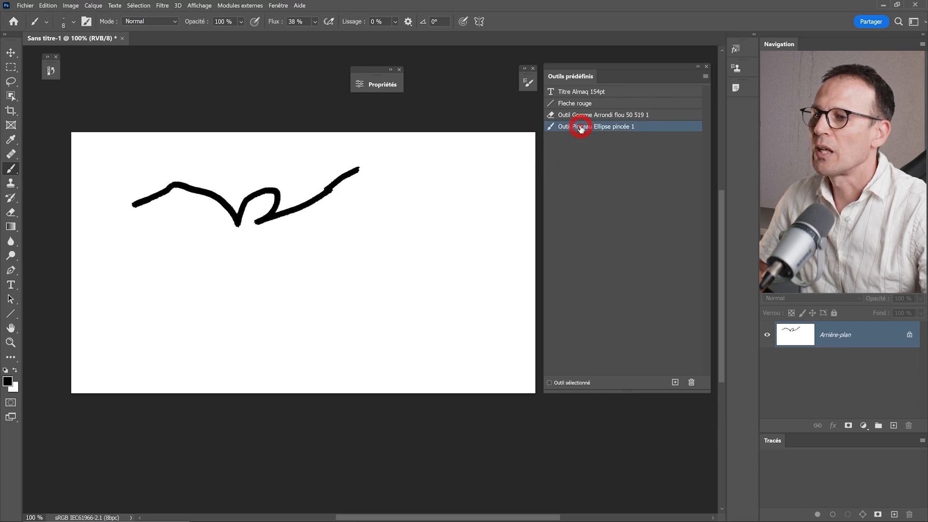
mouse_move(367, 240)
left_mouse_down()
mouse_move(314, 238)
mouse_move(205, 289)
mouse_move(207, 263)
mouse_move(207, 275)
mouse_move(228, 287)
mouse_move(244, 263)
mouse_move(301, 232)
mouse_move(359, 237)
mouse_move(356, 259)
mouse_move(305, 258)
left_mouse_up()
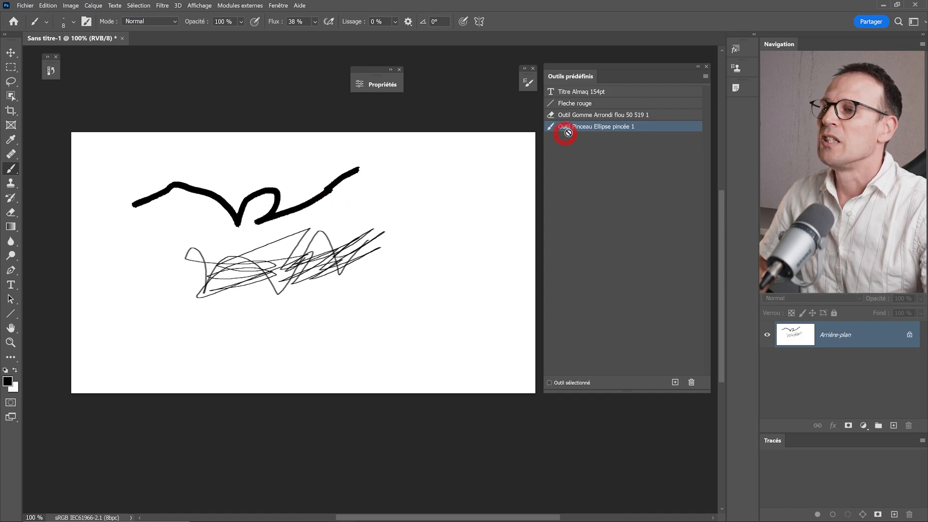
left_click(577, 115)
mouse_move(333, 249)
left_mouse_down()
mouse_move(327, 228)
mouse_move(335, 265)
mouse_move(365, 249)
left_mouse_up()
- Load the Titre Almaq 154pt preset, then reset the Type tool to its default settings
left_click(572, 93)
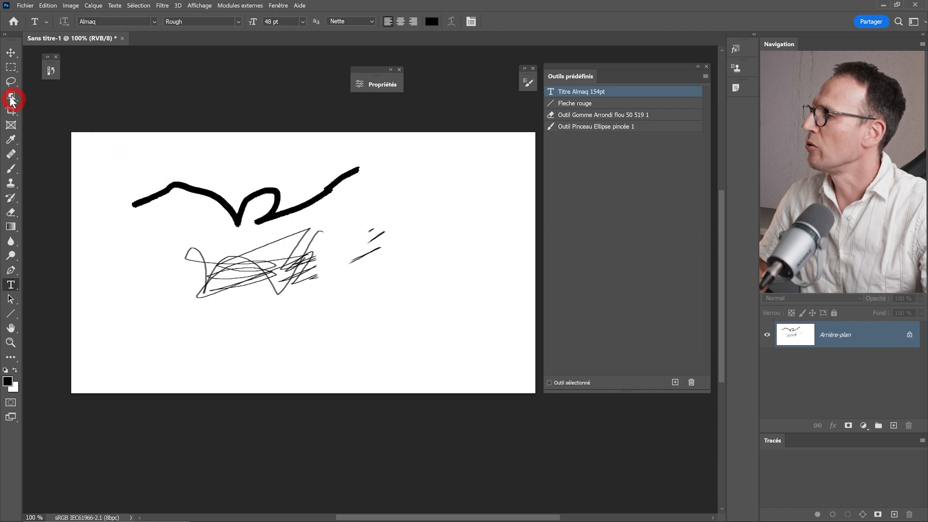
left_click(10, 68)
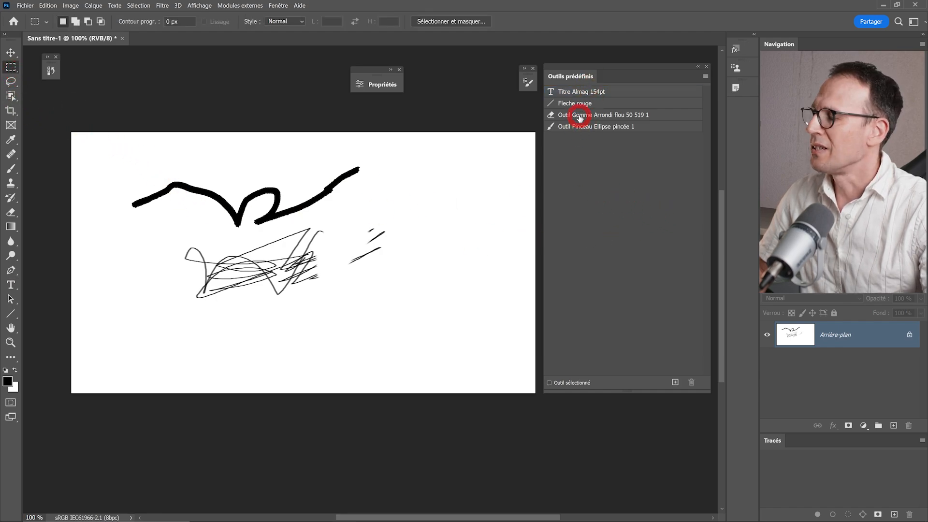
left_click(10, 284)
left_click(705, 76)
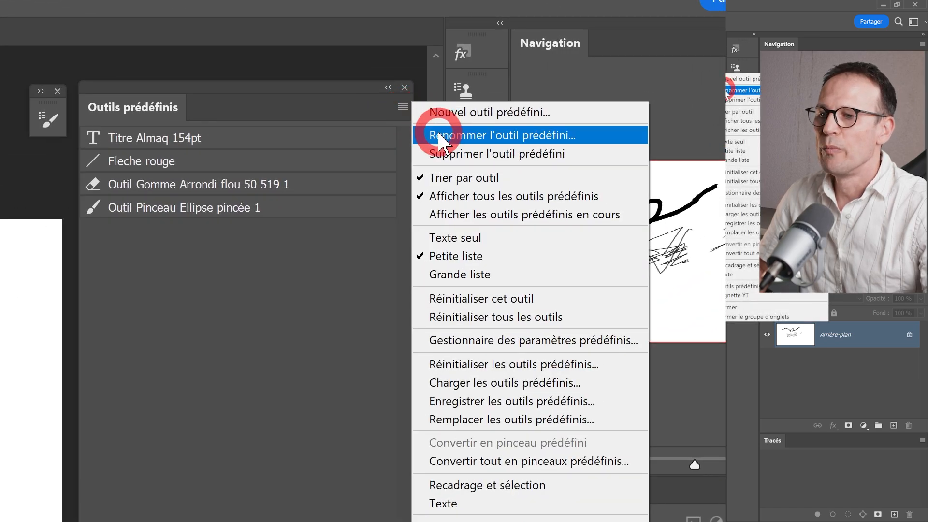
left_click(467, 300)
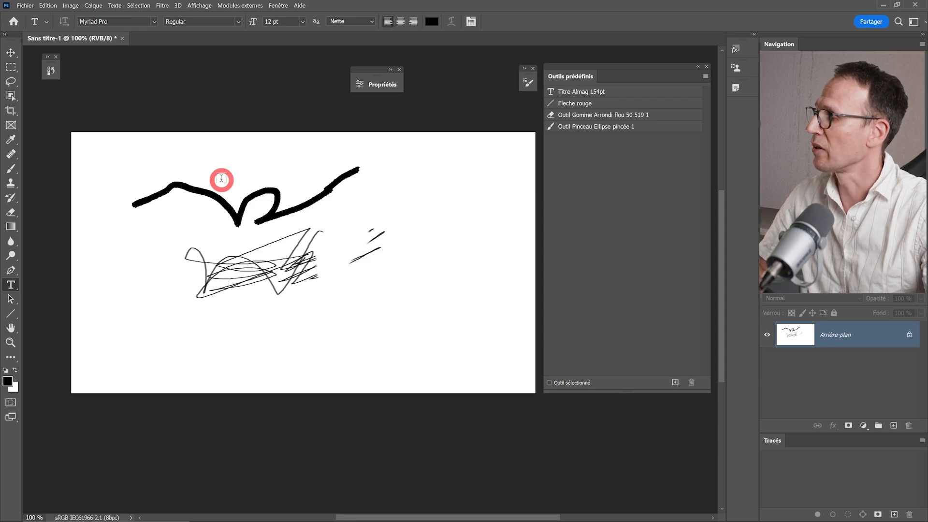
- Switch to the Brush tool and reset it to its default settings
left_click(12, 169)
left_click(561, 138)
left_click(704, 75)
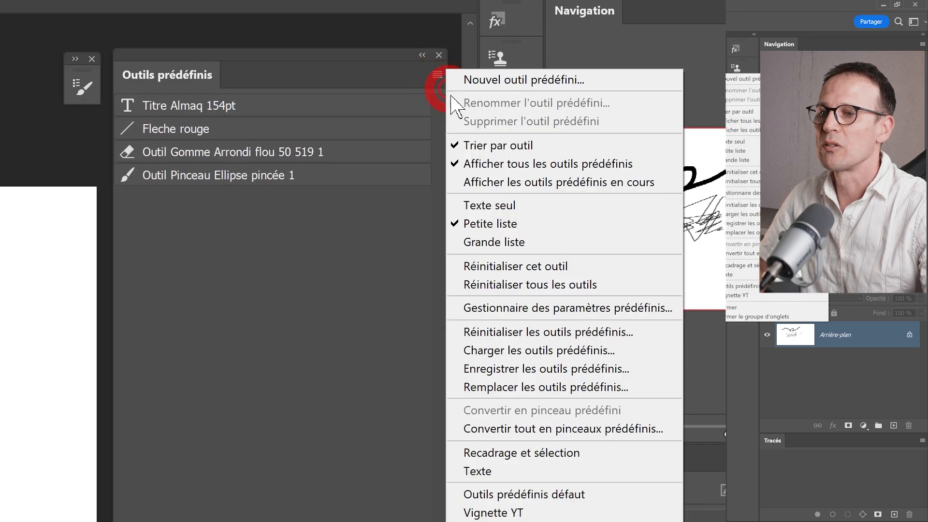
left_click(464, 266)
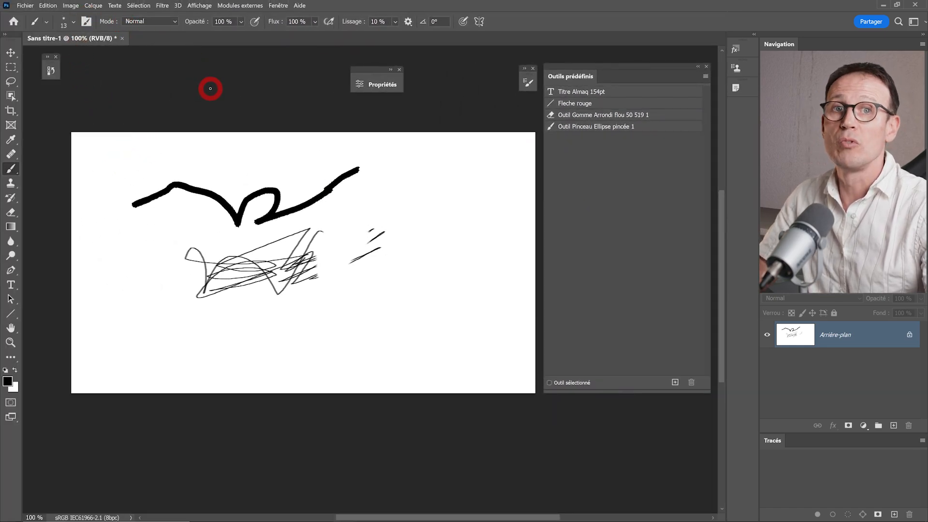
- Add the text sfsdfsdfsdf below the scribble using the Titre Almaq 154pt preset
left_click(569, 93)
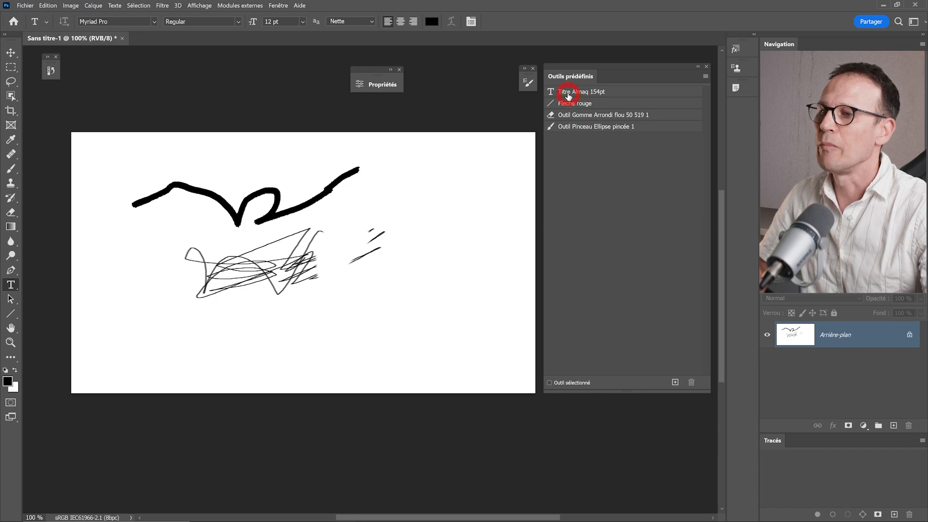
left_click(294, 323)
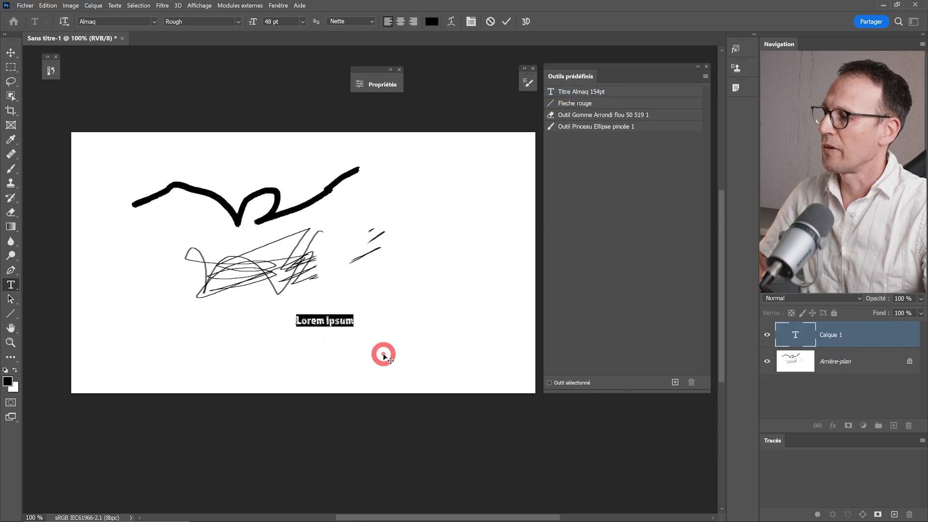
type("sfsdfsdfsdf")
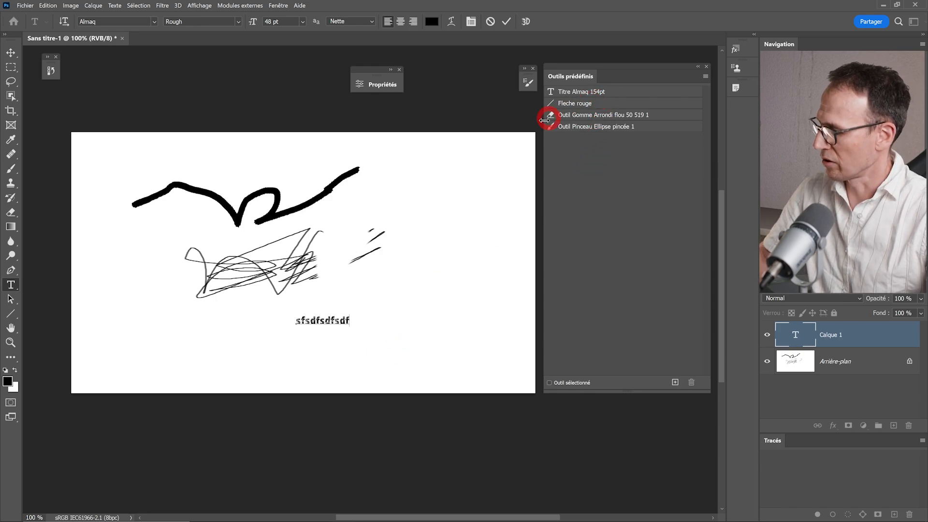
left_click(374, 329)
- Scale the sfsdfsdfsdf text up proportionally to about 149 pt with Free Transform
key("ctrl+t")
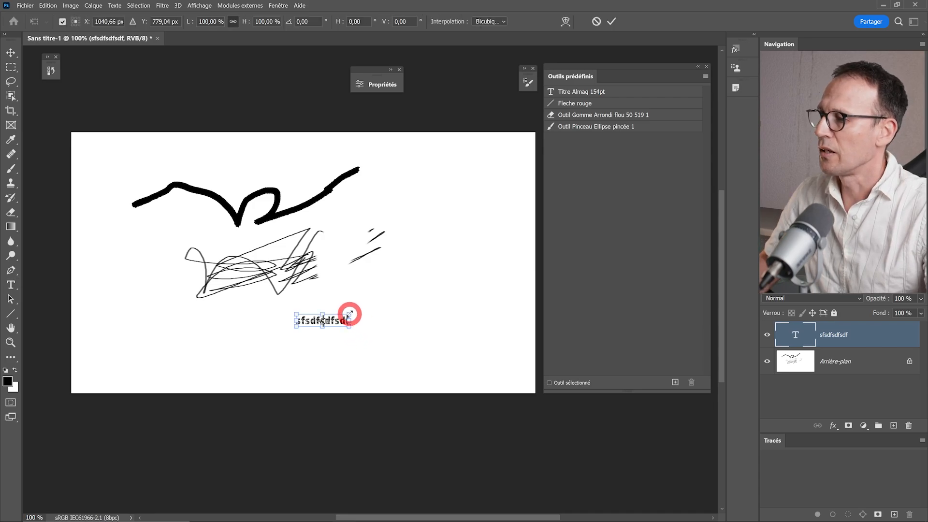
left_click_drag(350, 313, 464, 249)
left_click(612, 22)
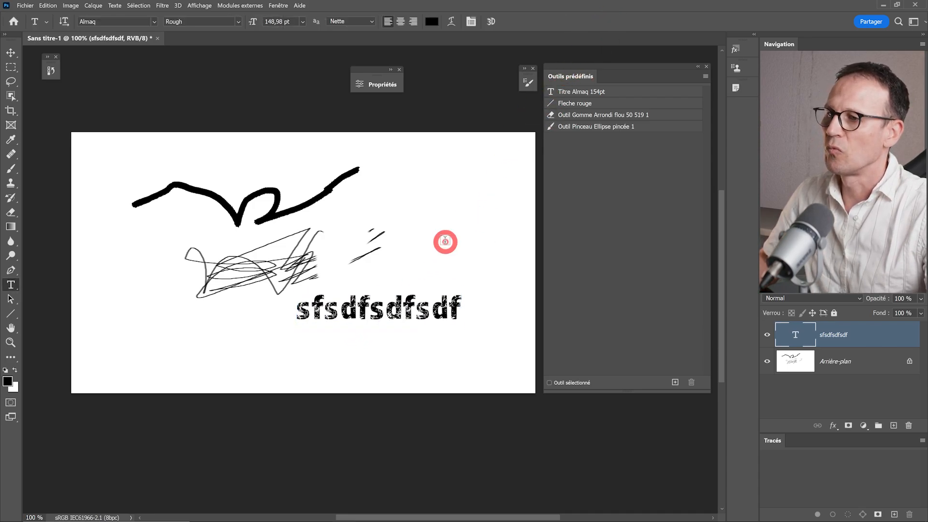
- Draw a diagonal arrow about 729 px long beside the scribble with the Fleche rouge preset, then collapse the shape properties
left_click(585, 103)
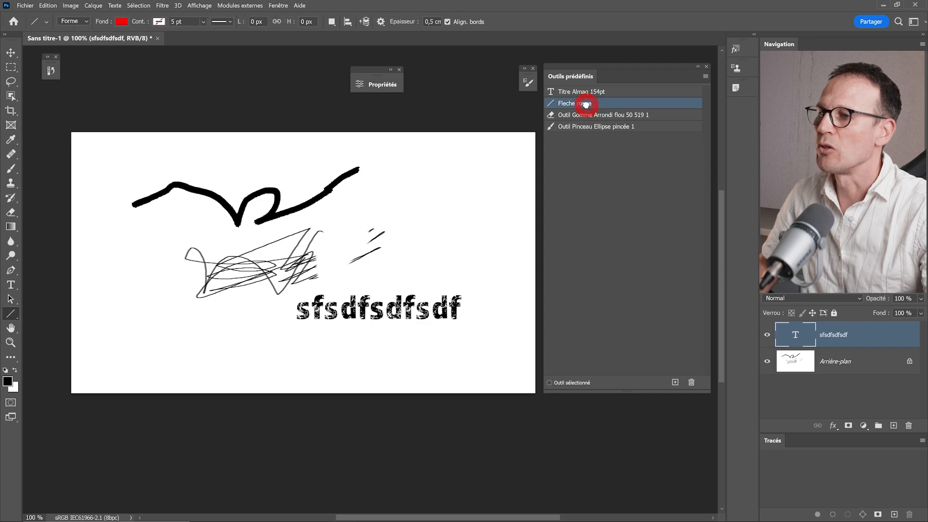
left_click_drag(99, 240, 238, 346)
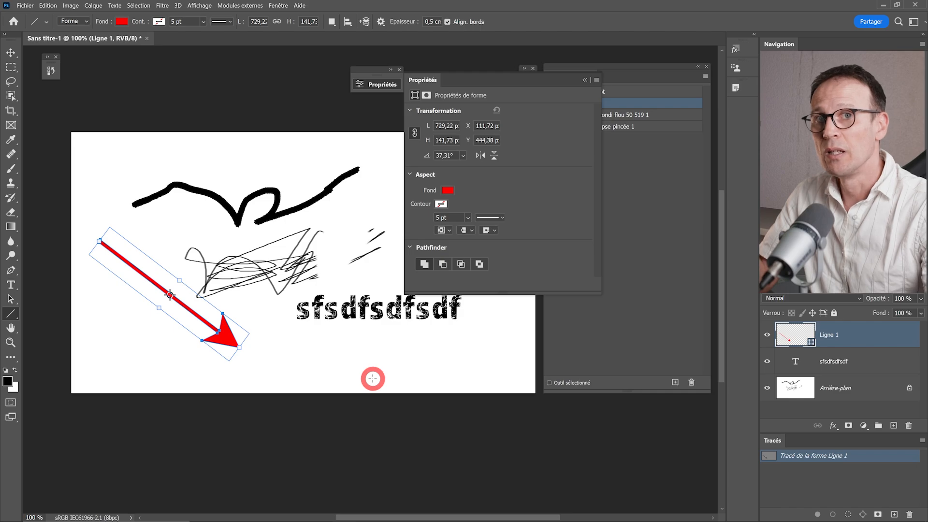
left_click(584, 81)
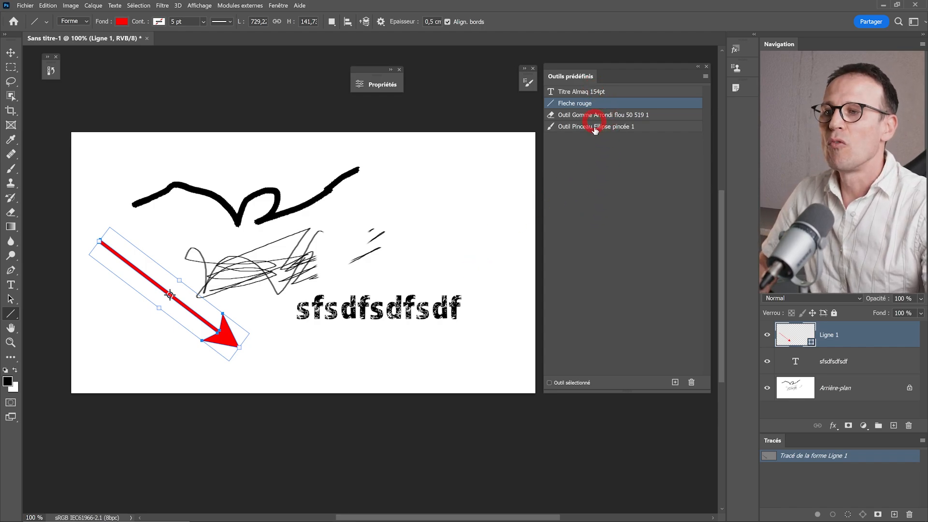
- Switch to the Brush tool and limit the tool presets list to the selected tool only
left_click_drag(594, 130, 594, 134)
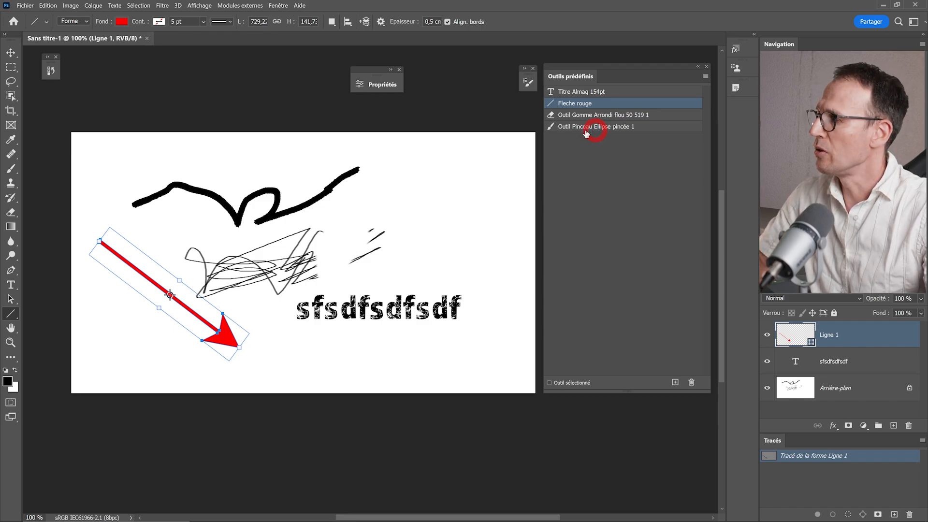
left_click(10, 285)
left_click(10, 168)
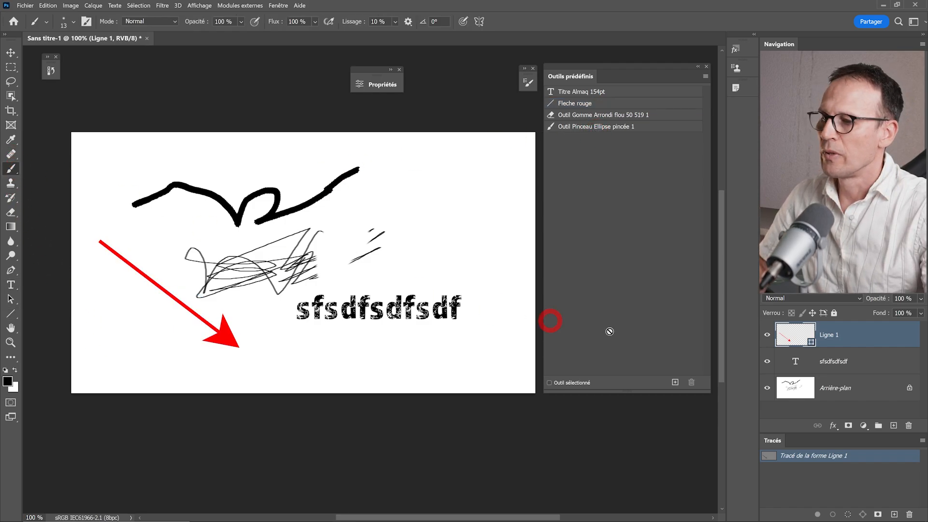
left_click(561, 381)
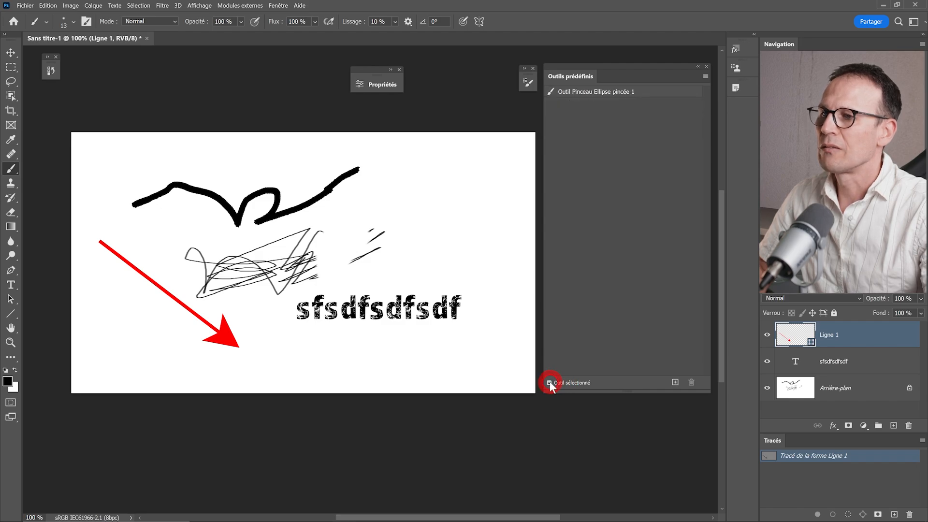
left_click_drag(604, 94, 600, 258)
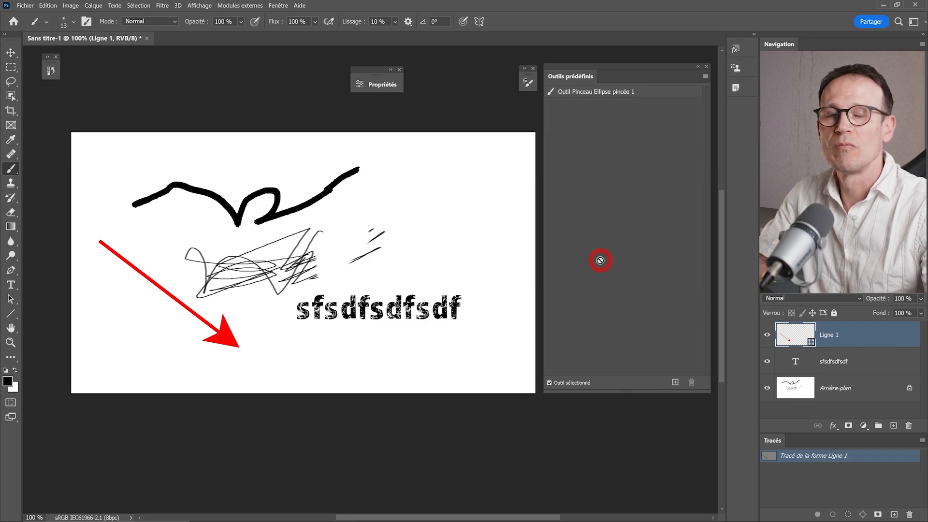
left_click_drag(600, 259, 551, 234)
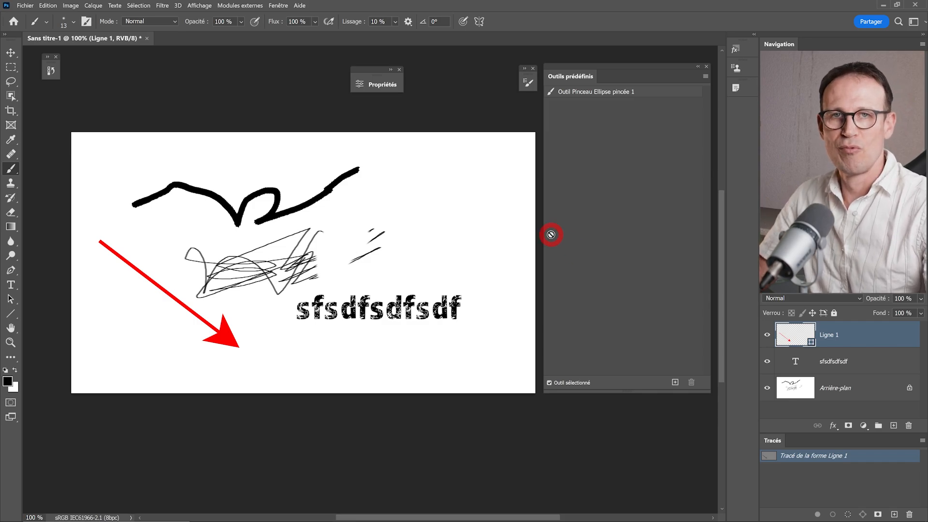